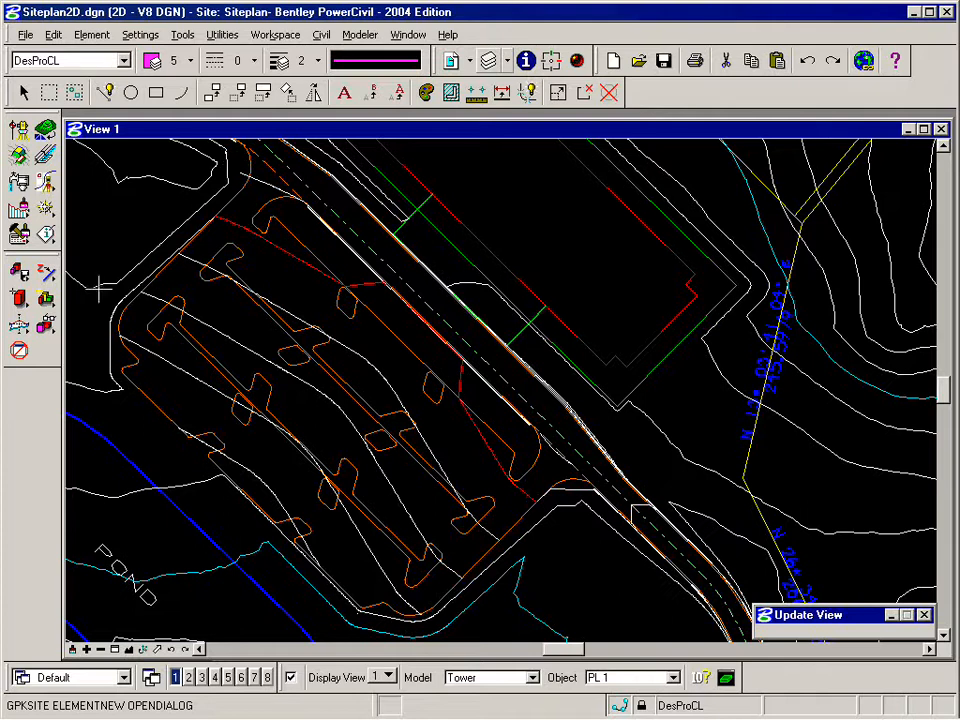
# - Open the site element section definition and load its table by querying the existing section on the road's edge of pavement
pyautogui.click(46, 274)
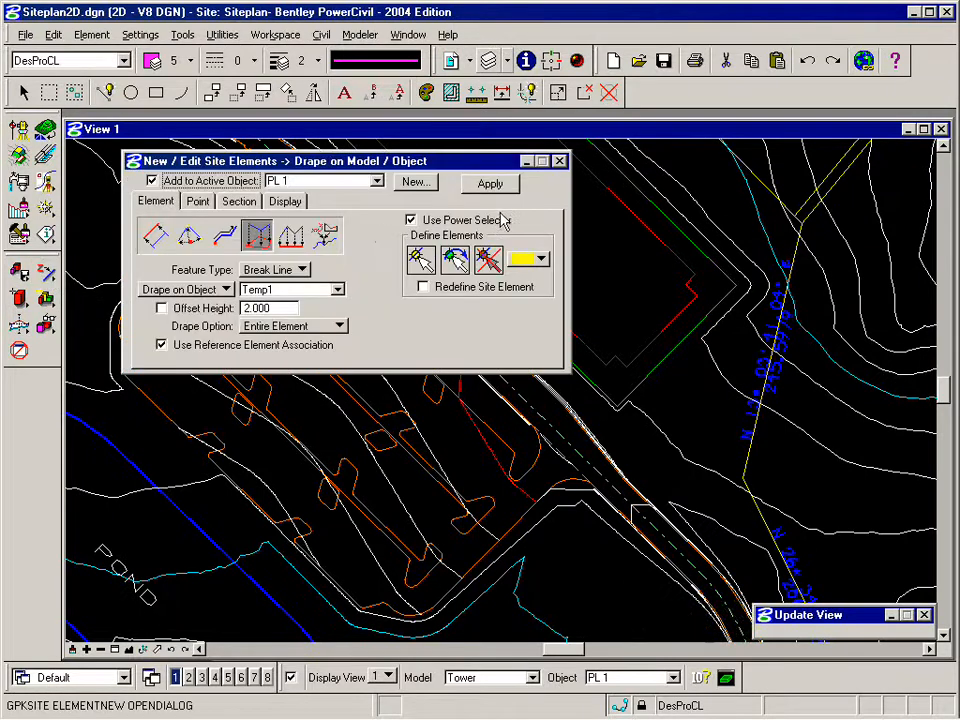
pyautogui.moveTo(403, 170); pyautogui.dragTo(475, 162)
pyautogui.click(312, 194)
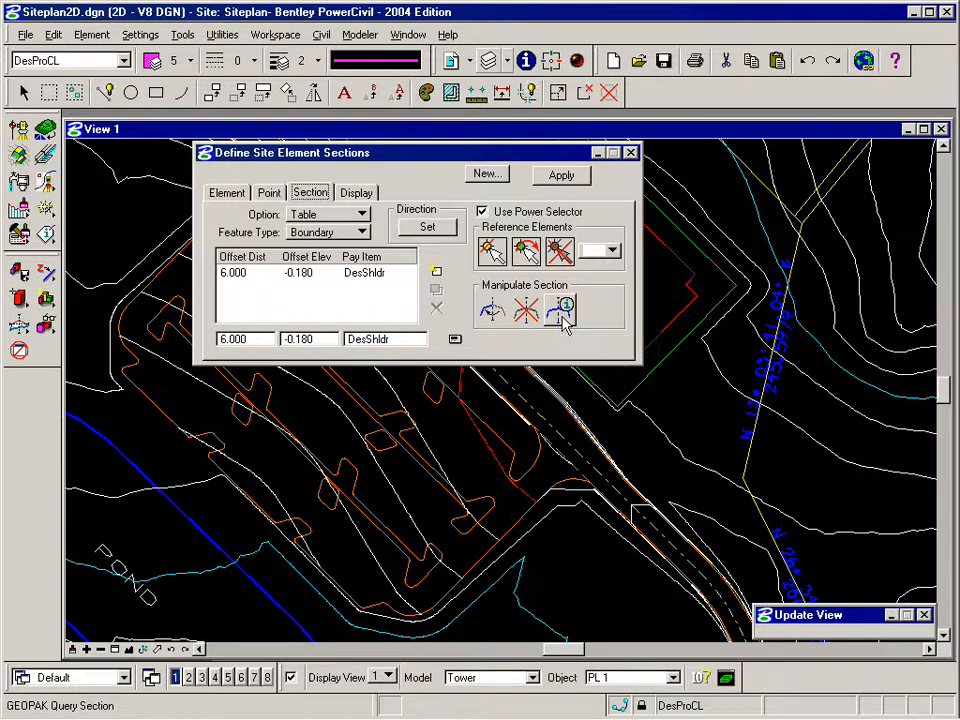
pyautogui.click(562, 316)
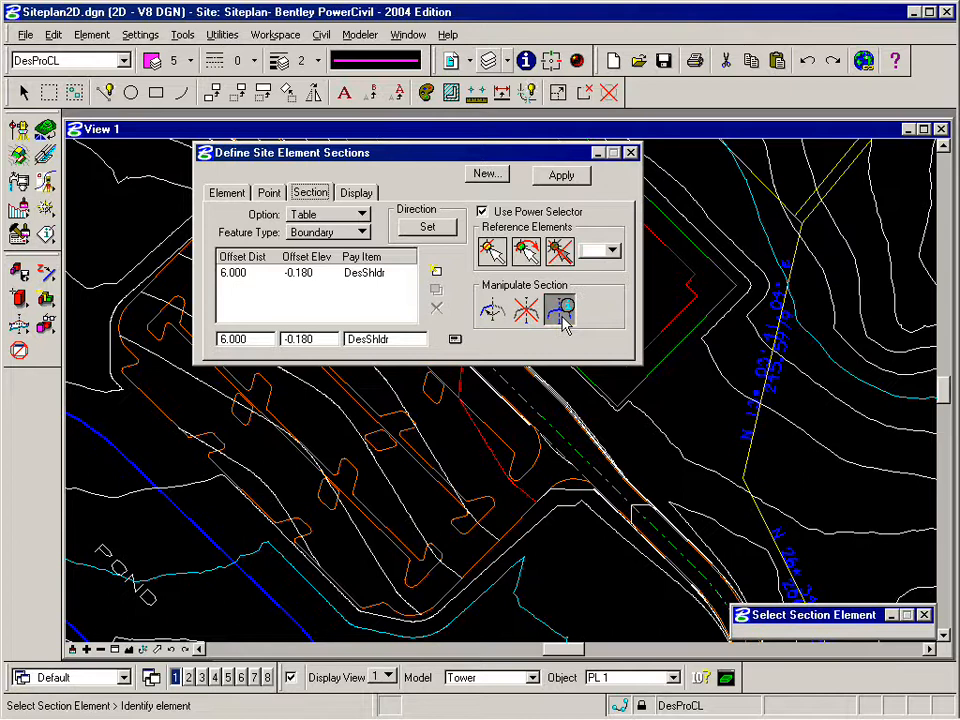
pyautogui.click(637, 520)
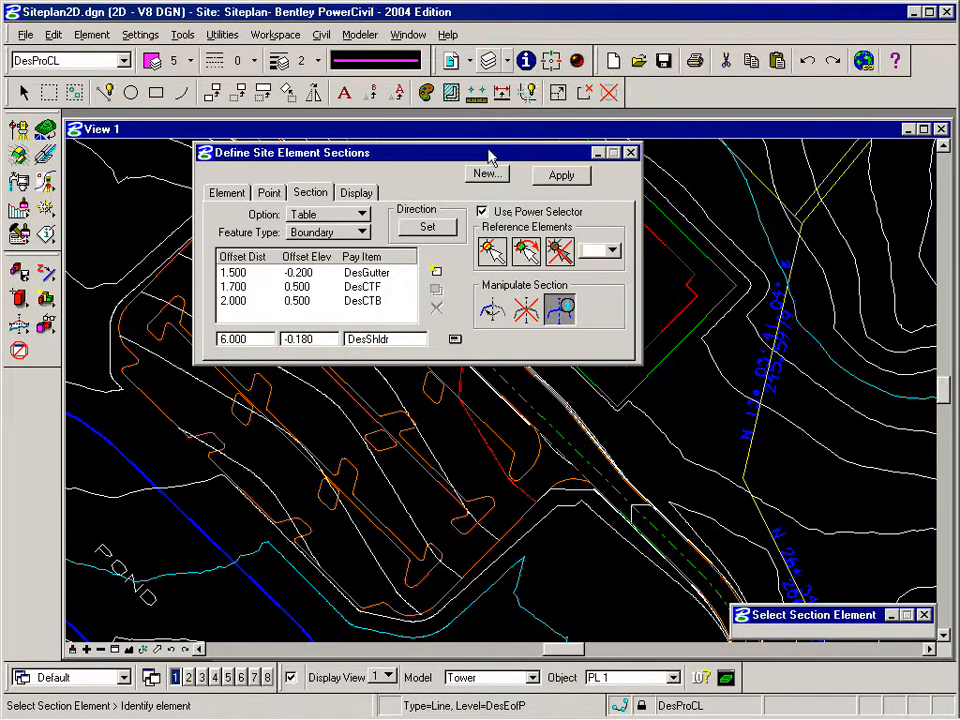
pyautogui.moveTo(489, 153); pyautogui.dragTo(766, 140)
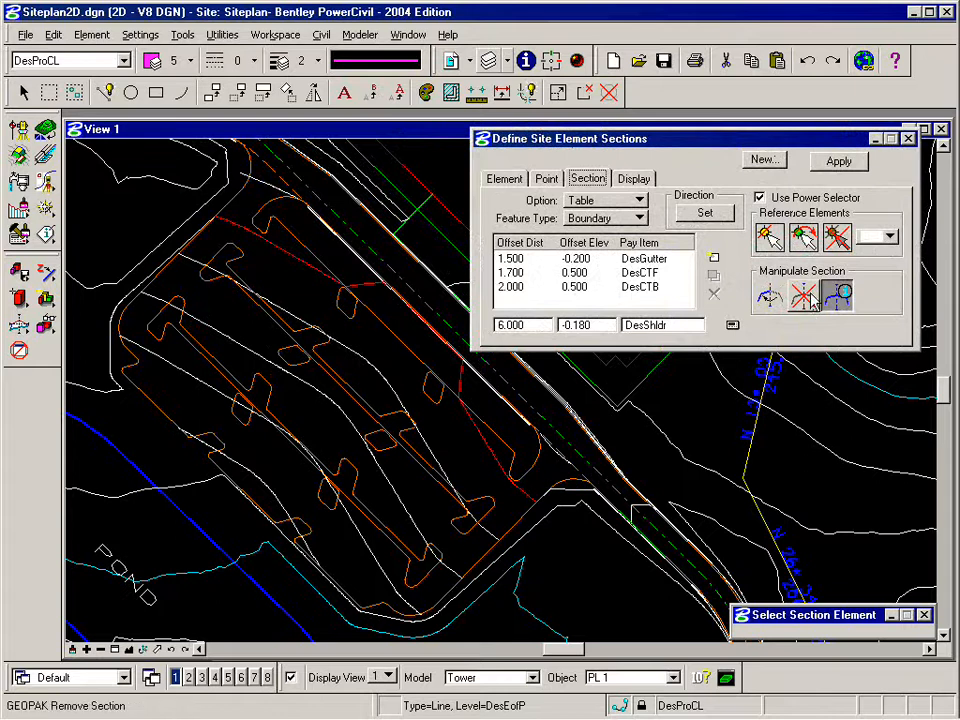
# - Apply the loaded section as a Boundary along the parking lot's outer pavement edge and both entrance arcs, directed outward
pyautogui.click(770, 241)
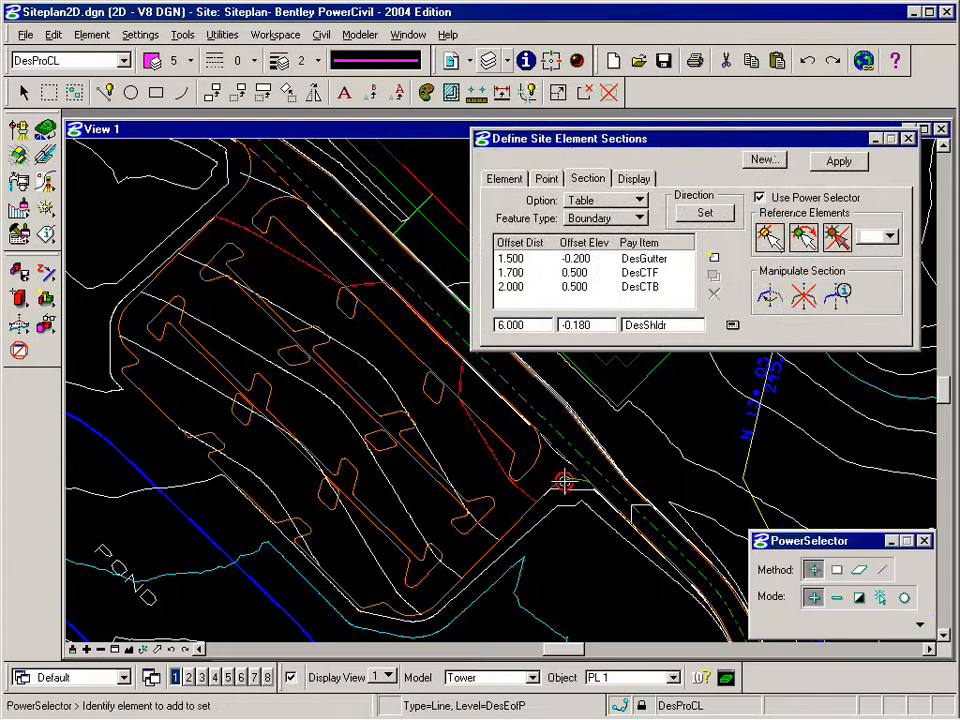
pyautogui.click(521, 518)
pyautogui.click(395, 613)
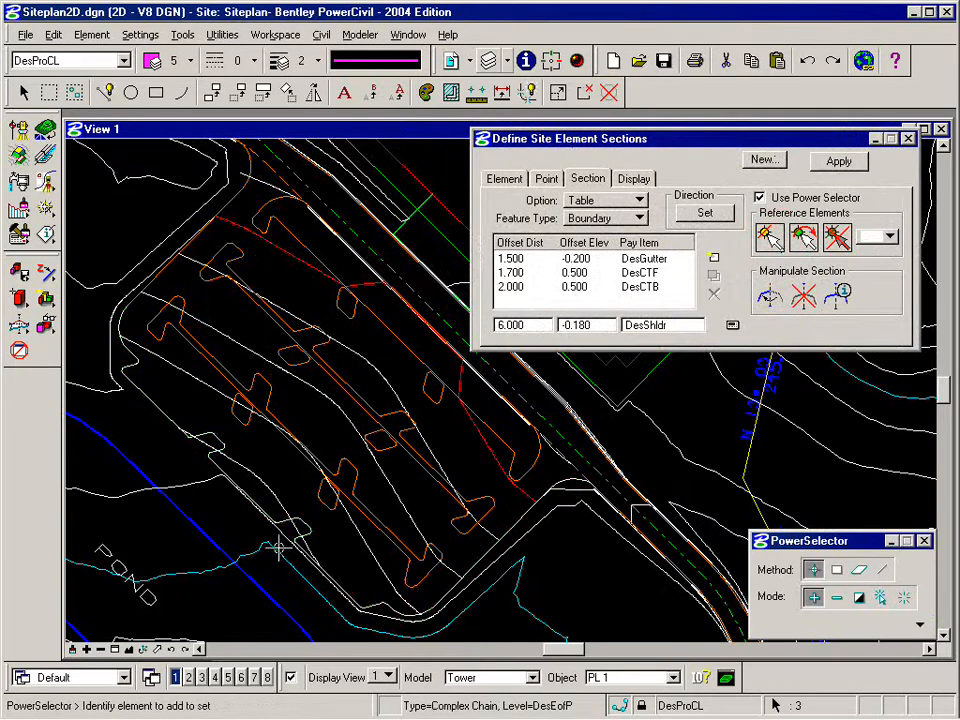
pyautogui.click(143, 288)
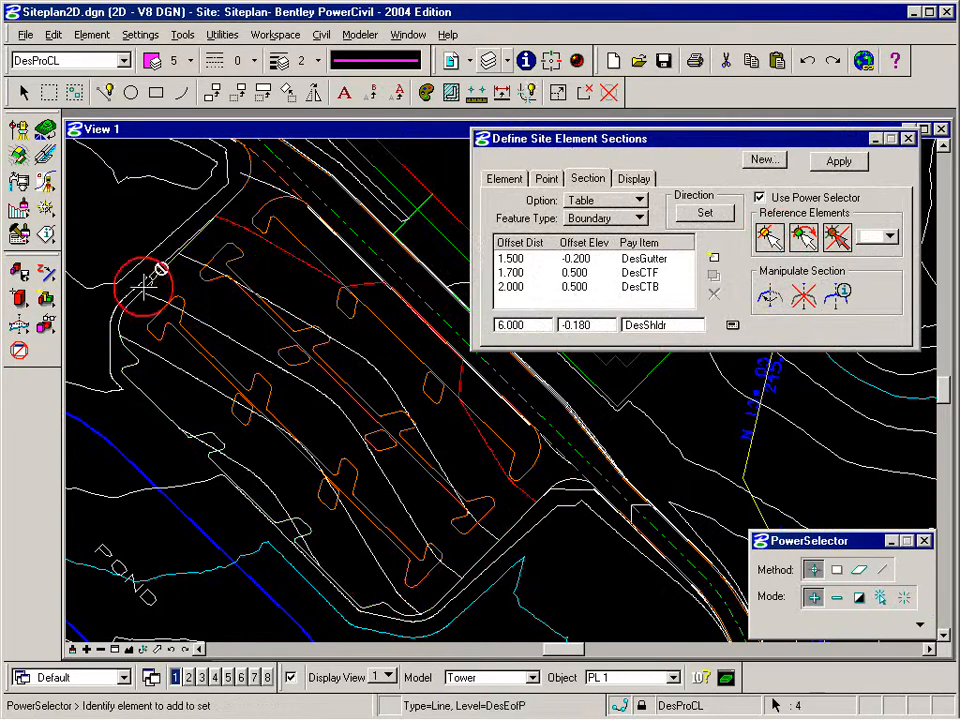
pyautogui.click(246, 176)
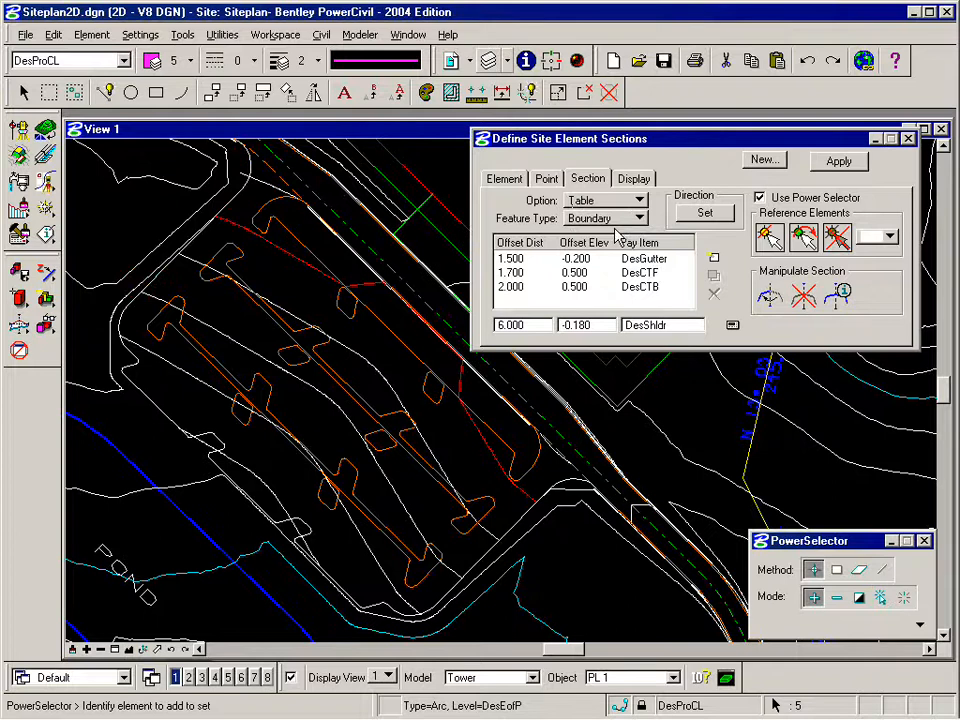
pyautogui.click(704, 213)
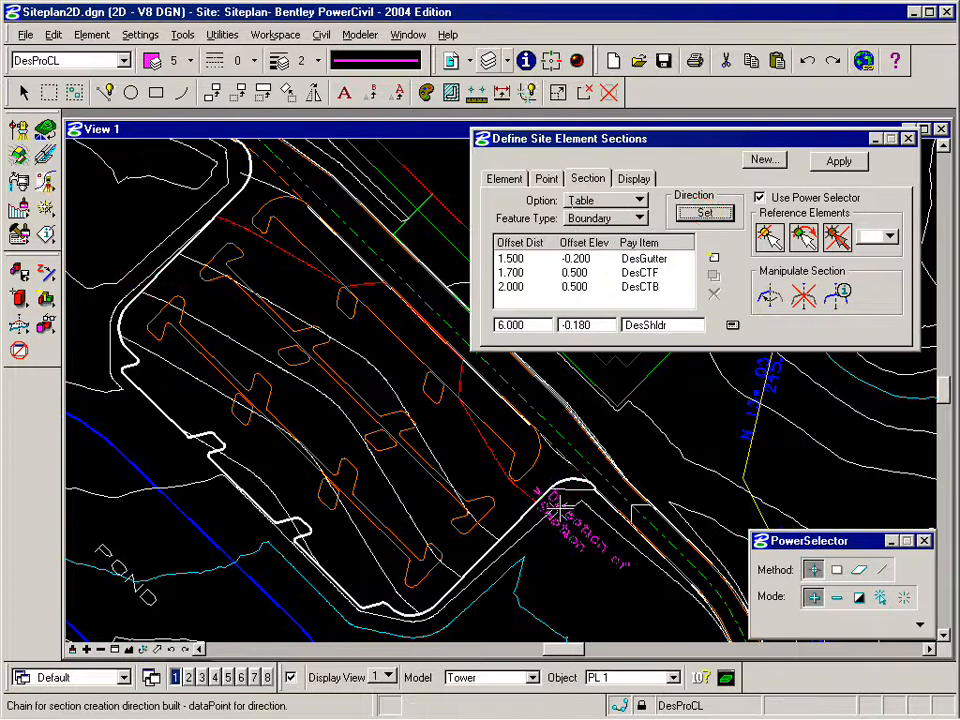
pyautogui.click(418, 395)
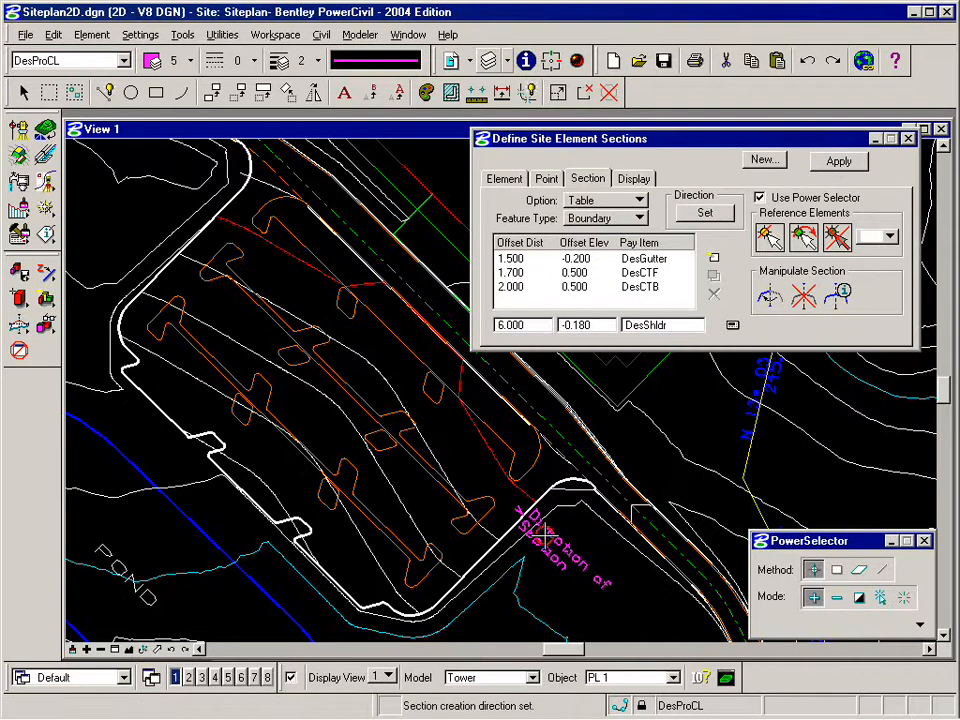
pyautogui.click(838, 162)
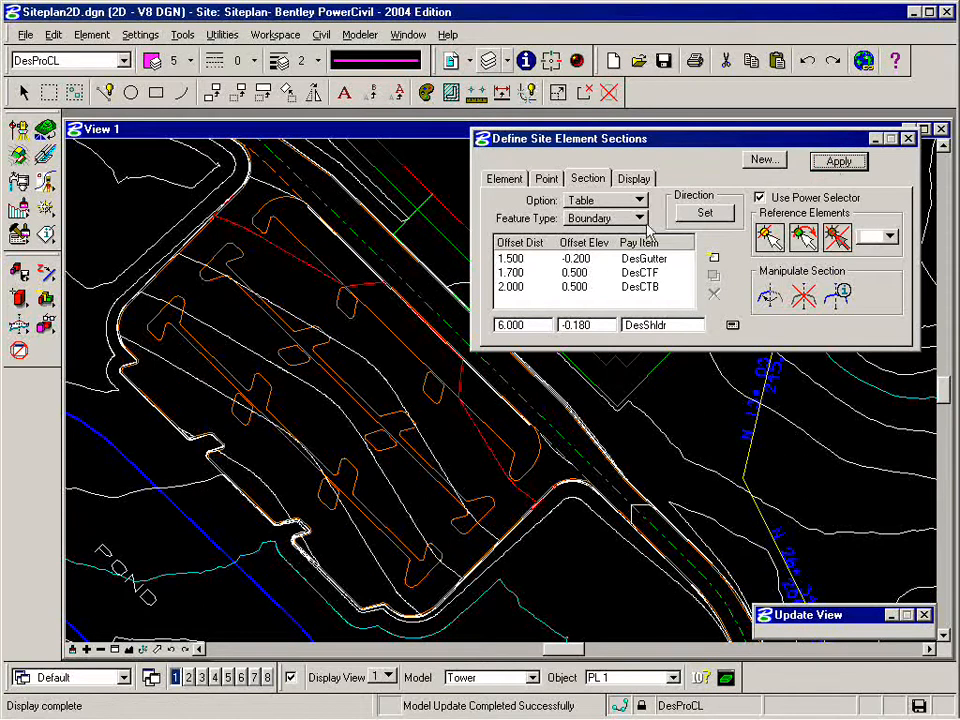
# - Apply the same section as a Break Line to the long curb island beside the road, directed toward the island's inside
pyautogui.click(610, 218)
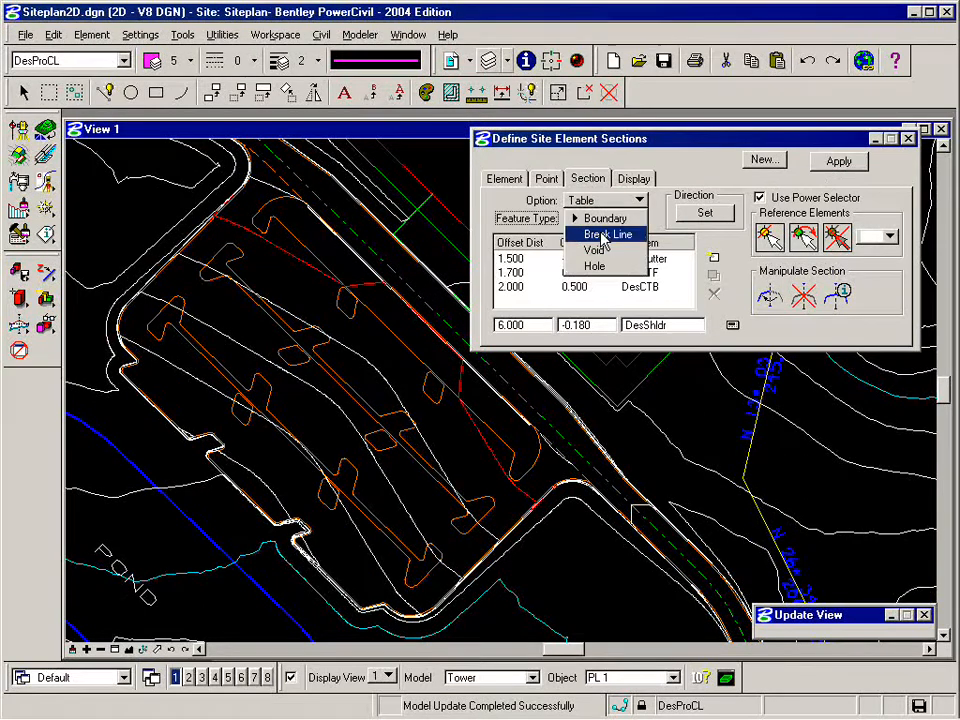
pyautogui.click(604, 236)
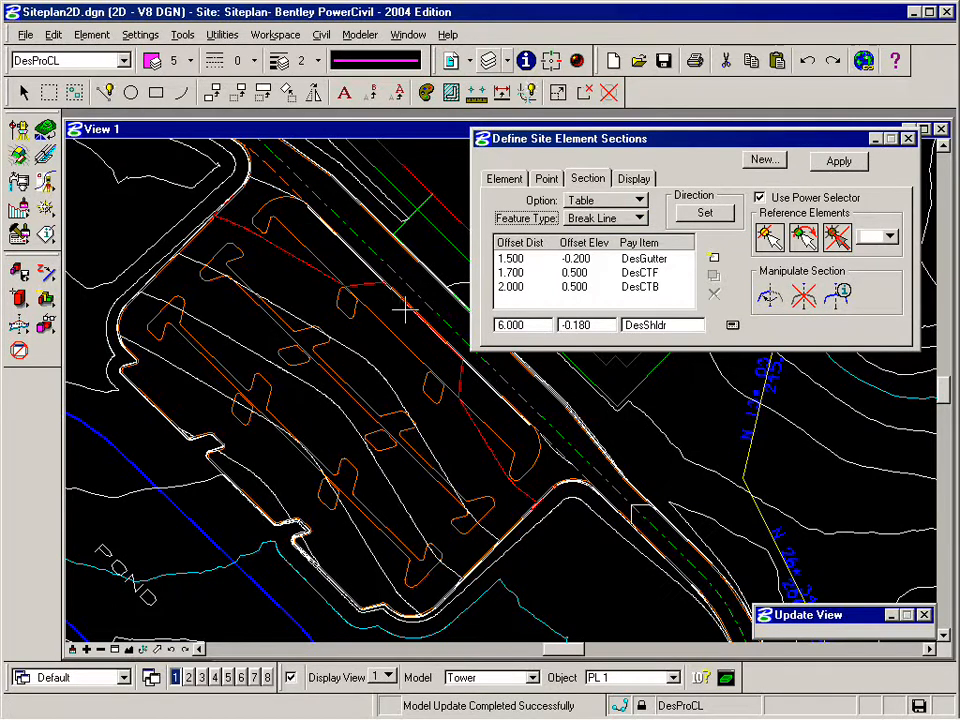
pyautogui.click(770, 240)
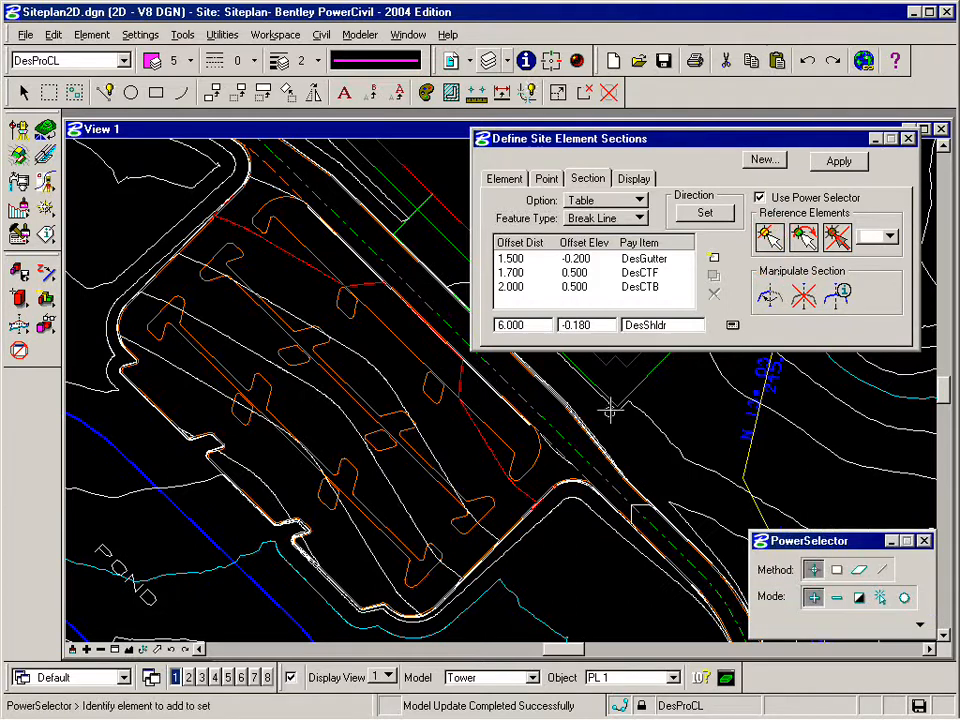
pyautogui.click(539, 457)
pyautogui.click(706, 212)
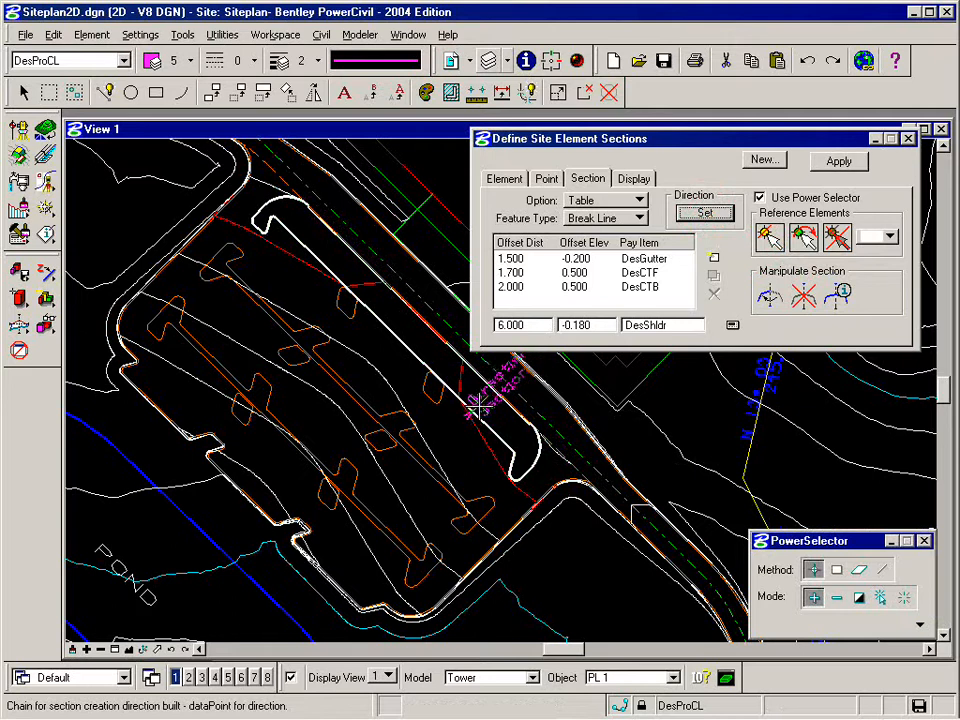
pyautogui.click(420, 335)
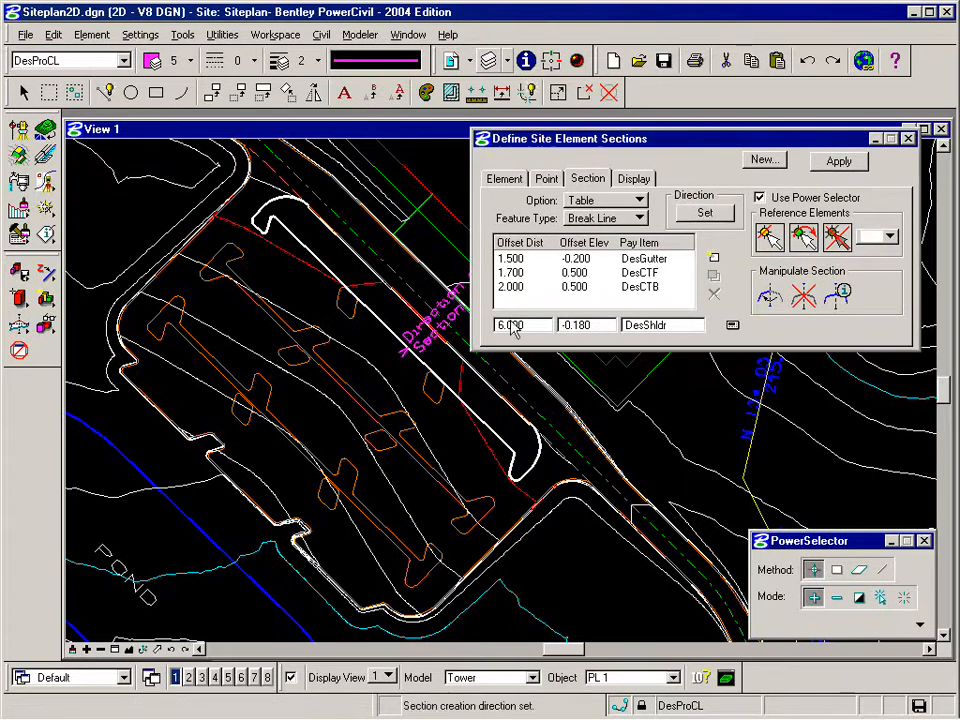
pyautogui.click(839, 162)
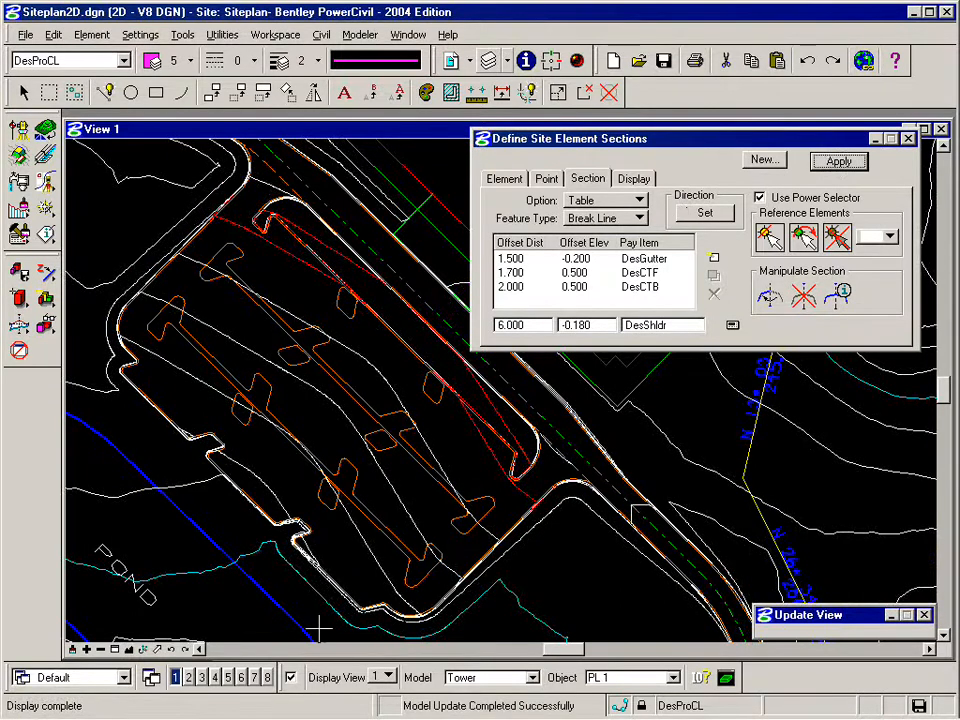
# - Turn off the site model display in the view and delete the DesGutter row from the section table
pyautogui.click(292, 679)
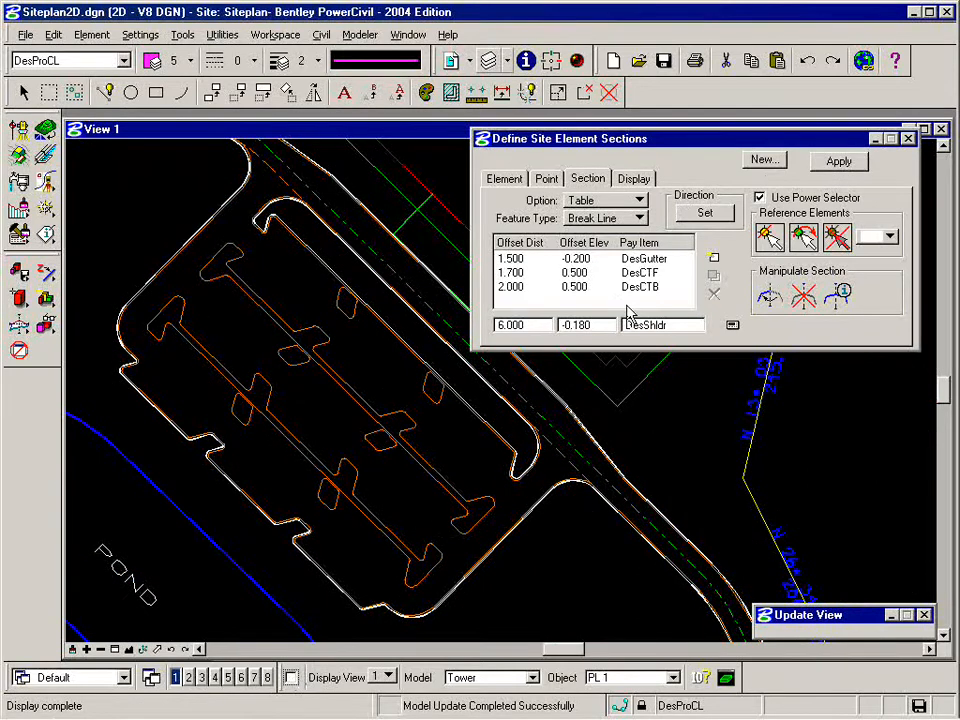
pyautogui.click(571, 262)
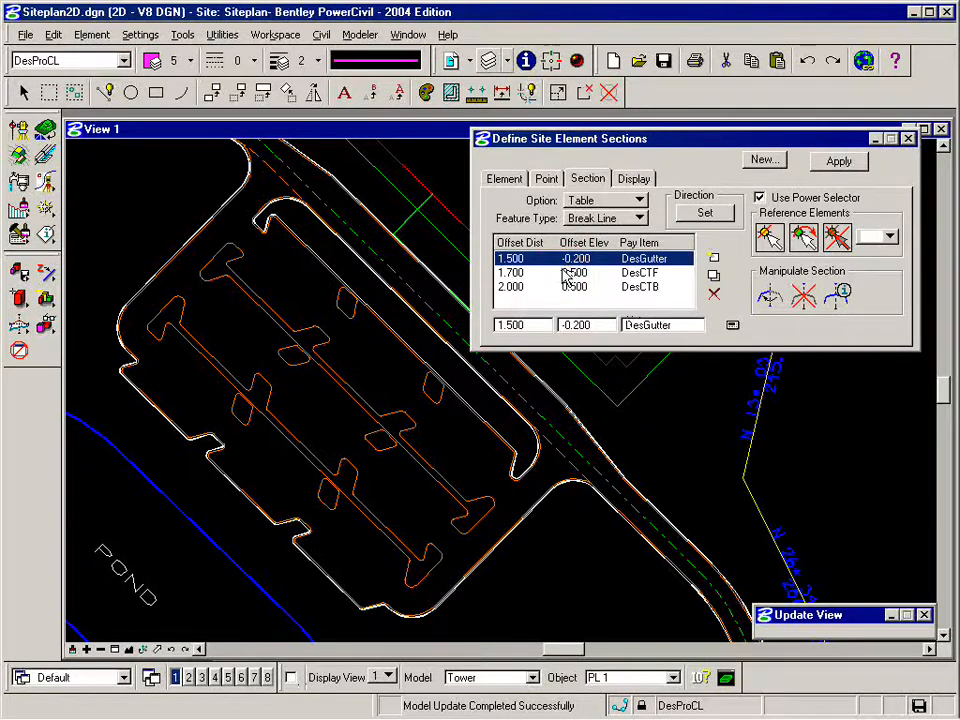
pyautogui.click(713, 293)
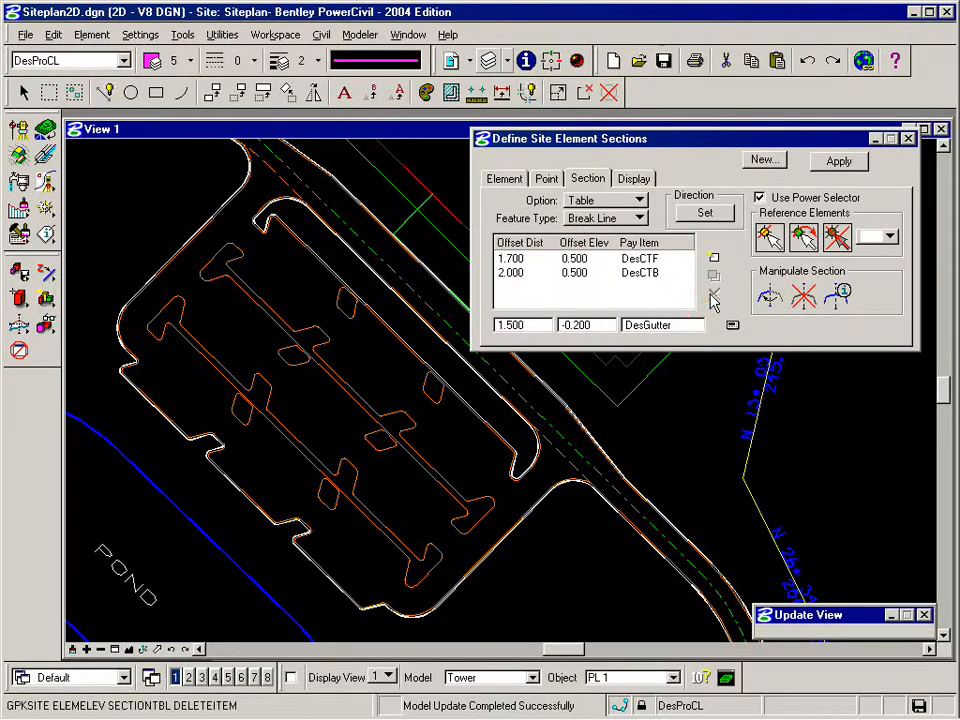
# - Set the offset distances in the section table to 0.2 for DesCTF and 0.5 for DesCTB
pyautogui.click(515, 260)
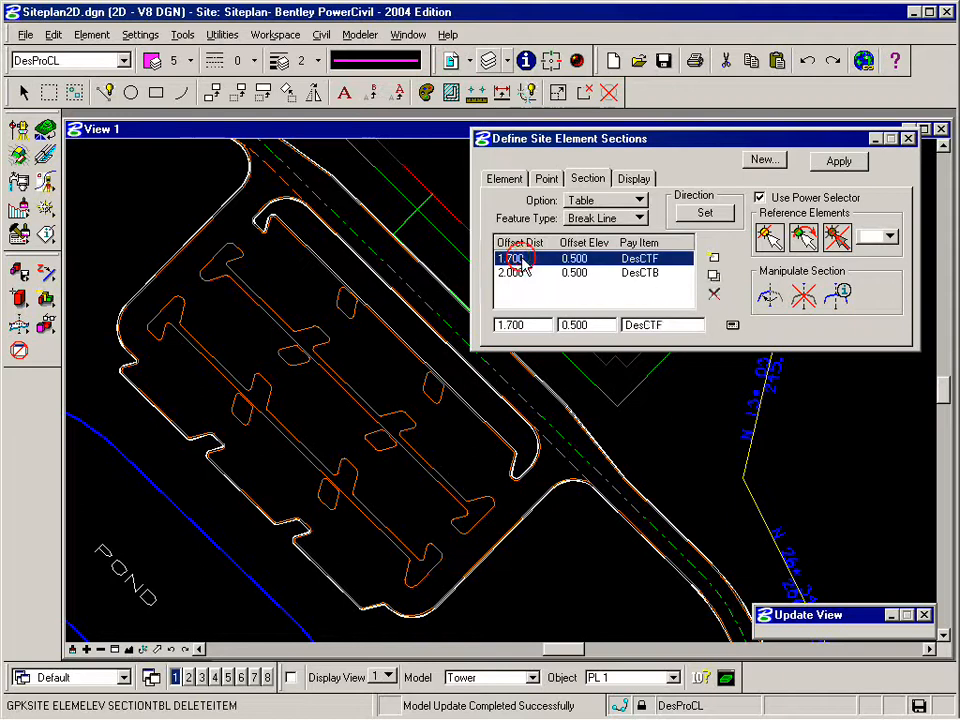
pyautogui.click(532, 328)
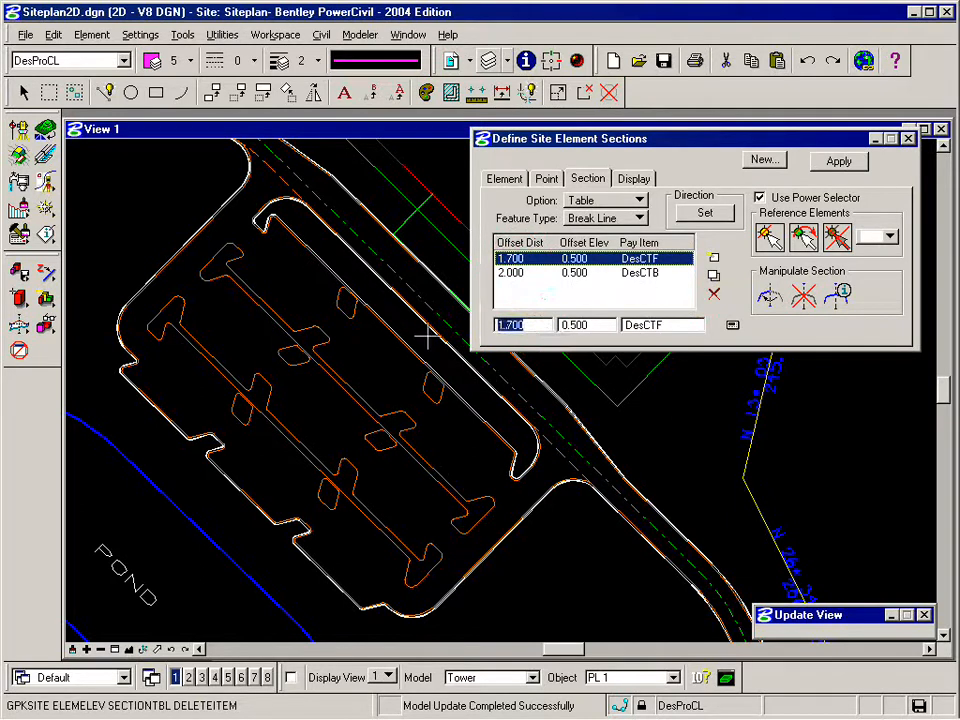
pyautogui.write('.2')
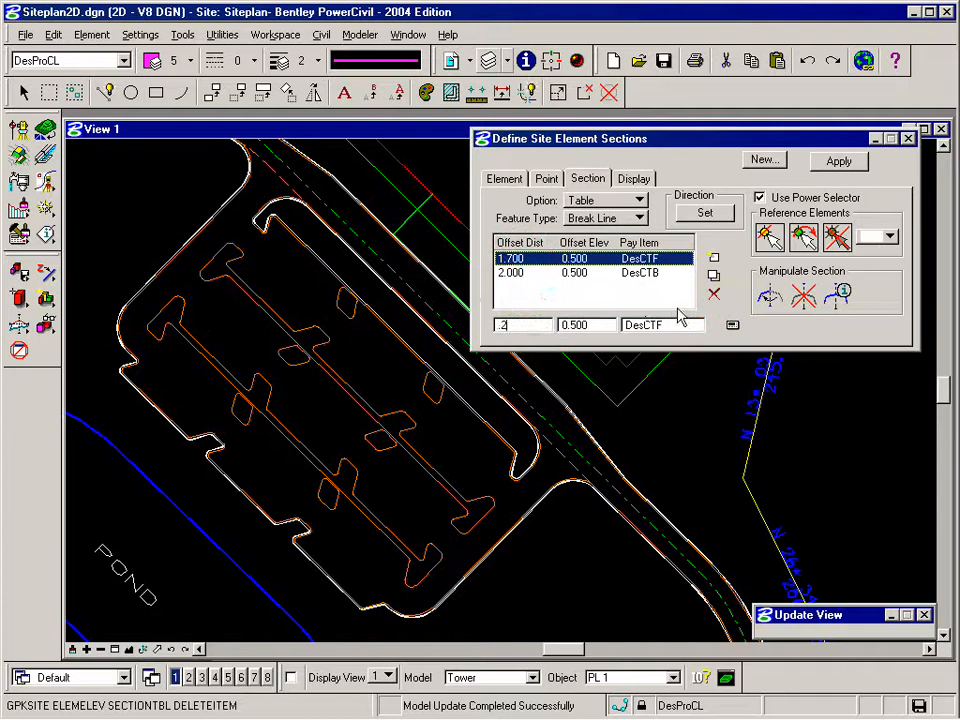
pyautogui.click(713, 273)
pyautogui.click(510, 273)
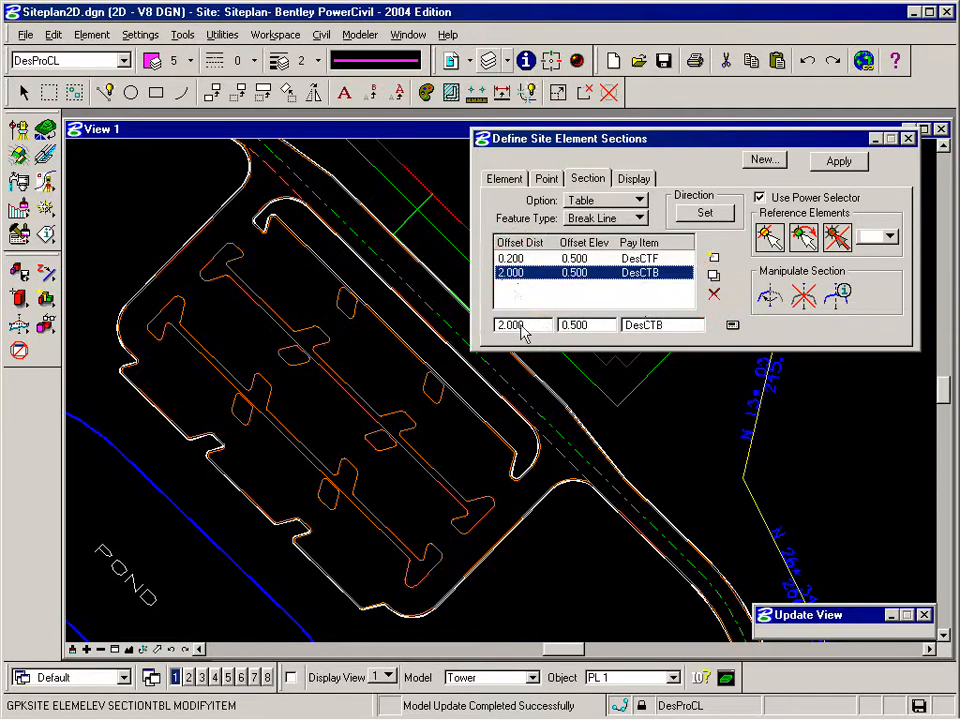
pyautogui.click(524, 330)
pyautogui.press('BackSpace')
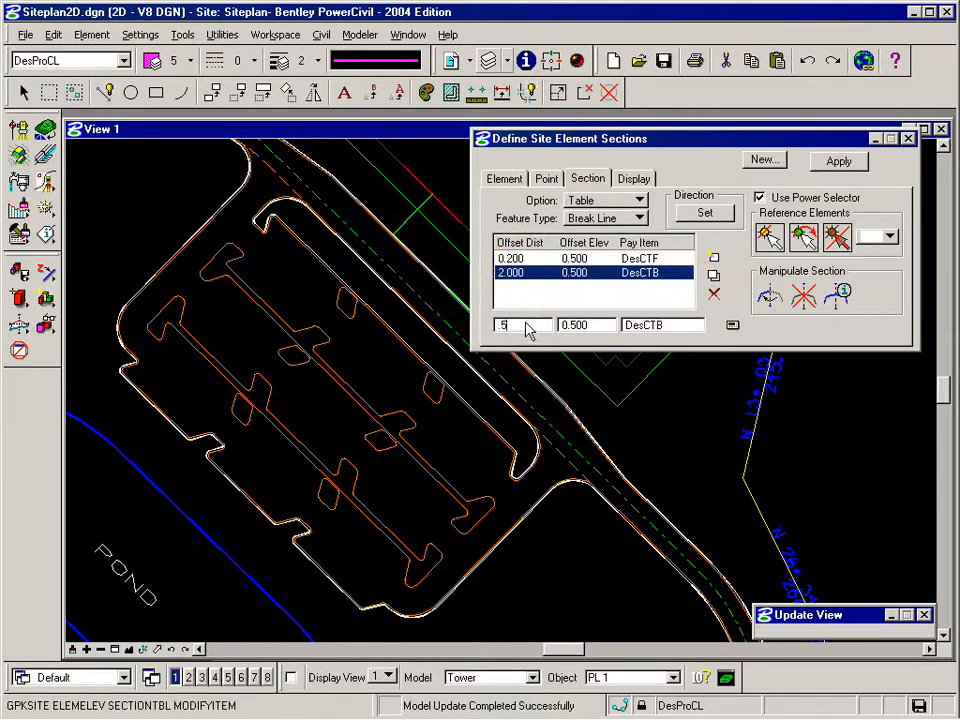
pyautogui.write('.5')
pyautogui.click(572, 326)
pyautogui.click(713, 275)
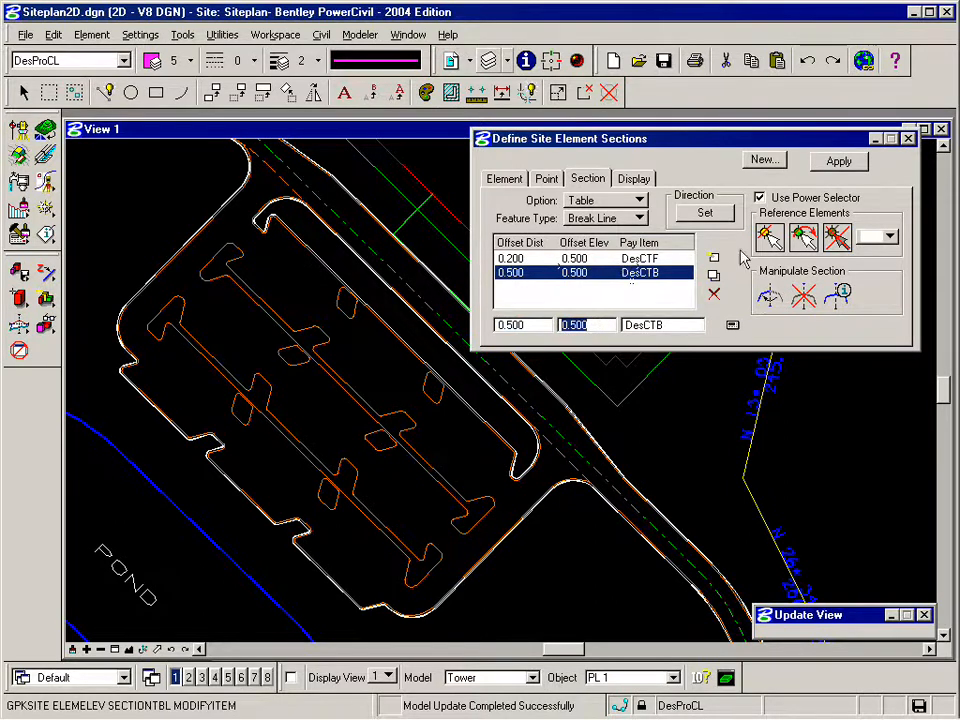
# - Apply the gutterless Break Line section to the long middle parking island, directed toward its inside
pyautogui.click(768, 238)
pyautogui.click(770, 240)
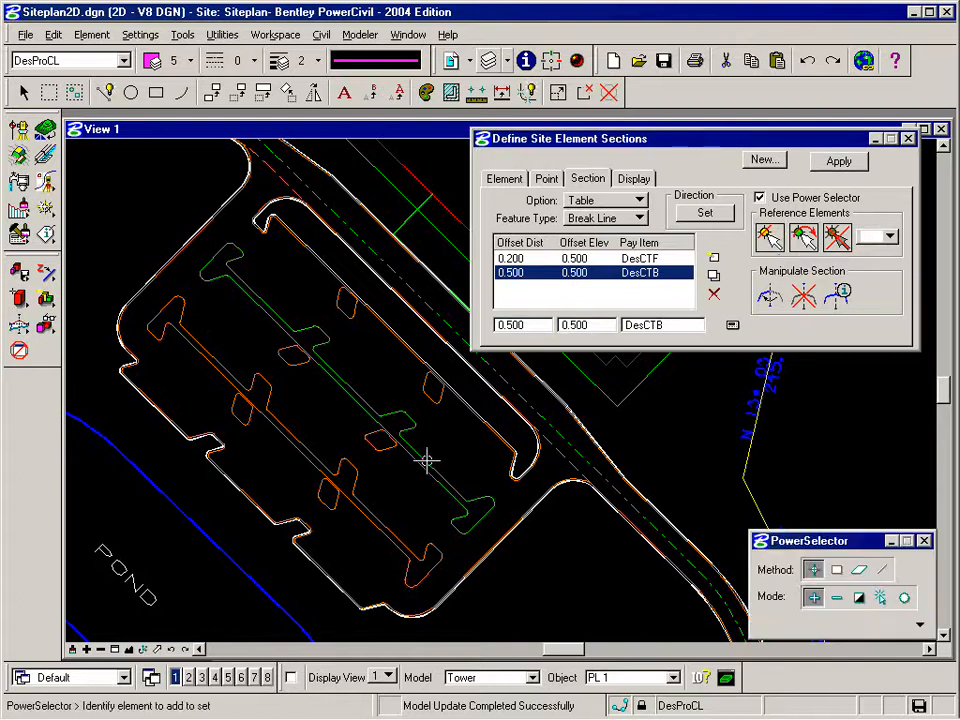
pyautogui.click(704, 213)
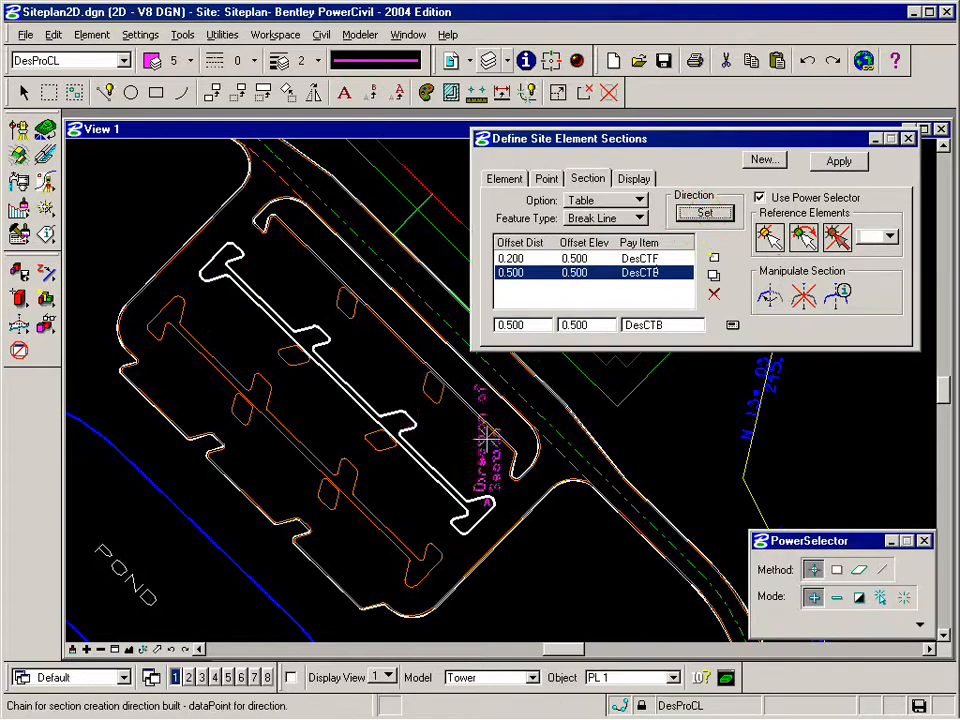
pyautogui.click(480, 507)
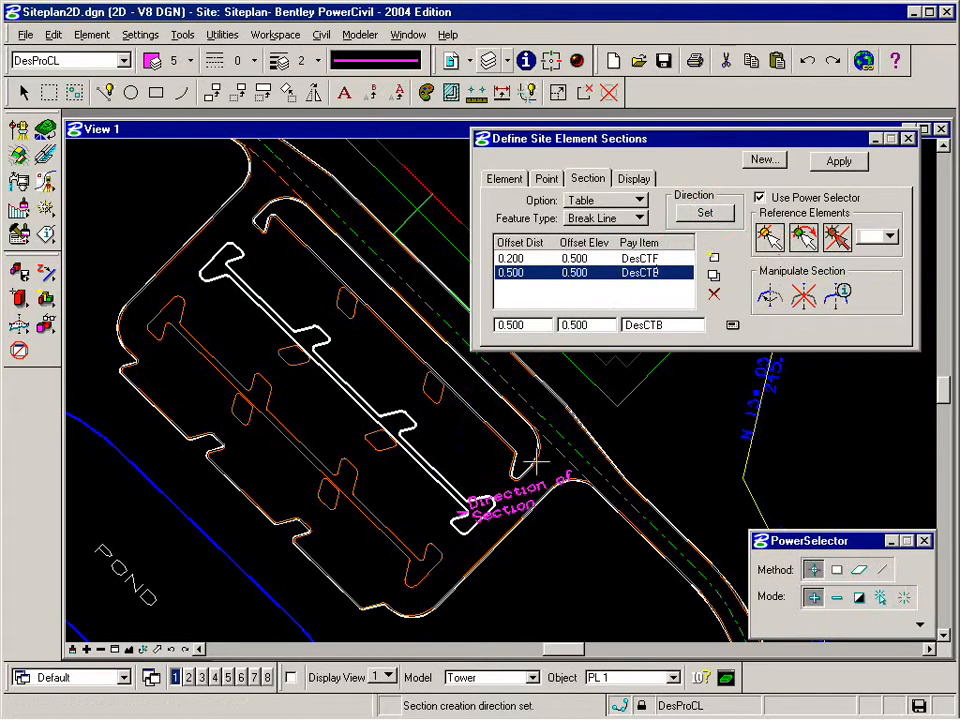
pyautogui.click(839, 162)
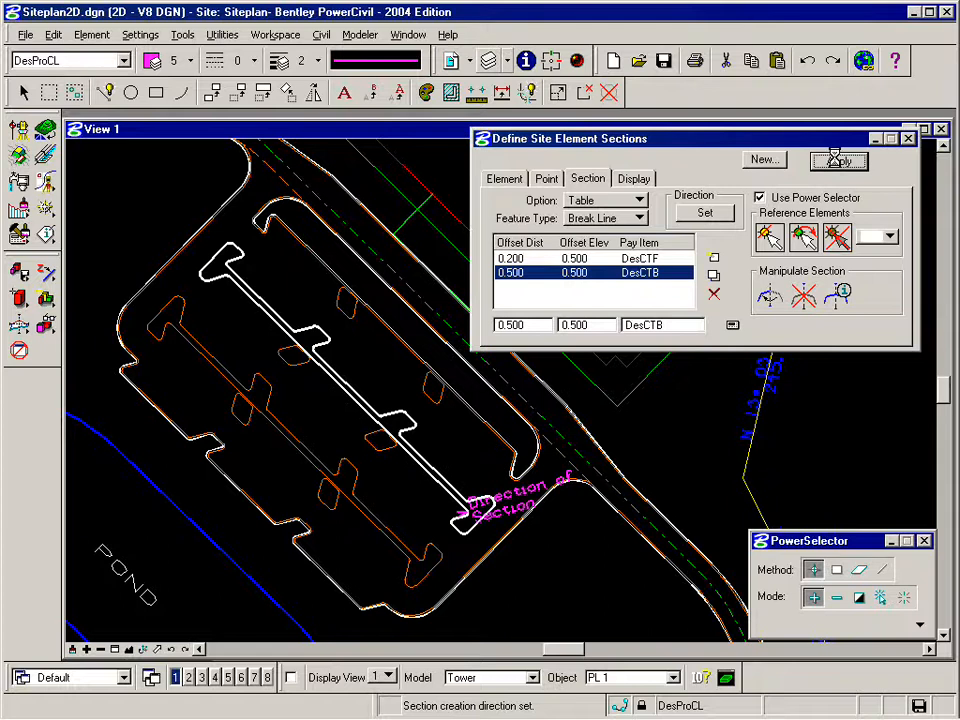
# - Select the small diamond-shaped island nearest the parking entrance and apply the section directed toward its inside
pyautogui.click(770, 237)
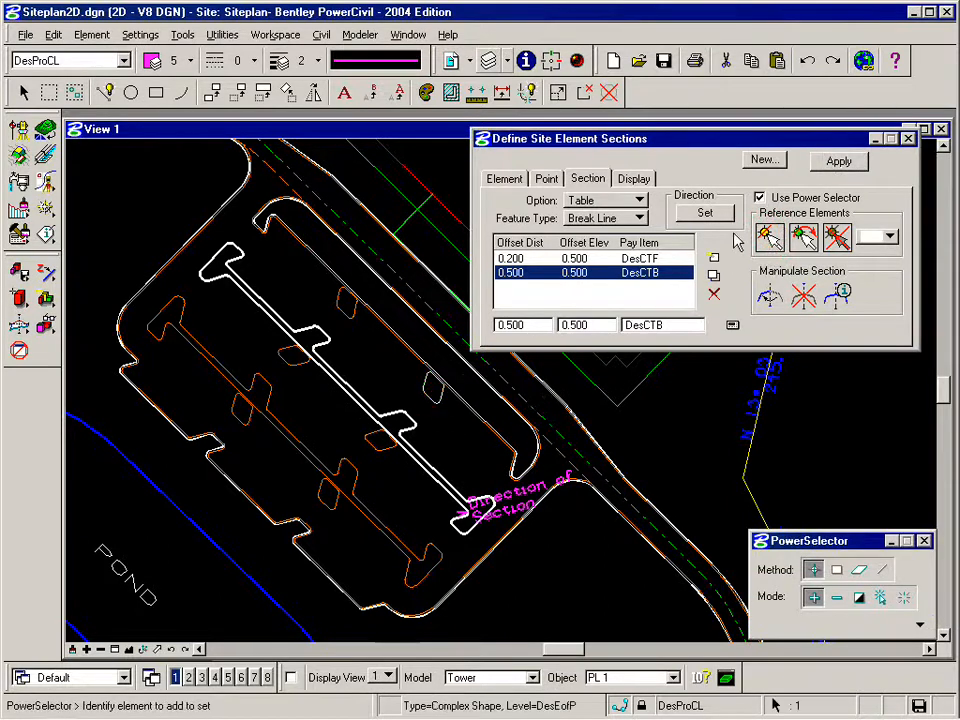
pyautogui.click(705, 213)
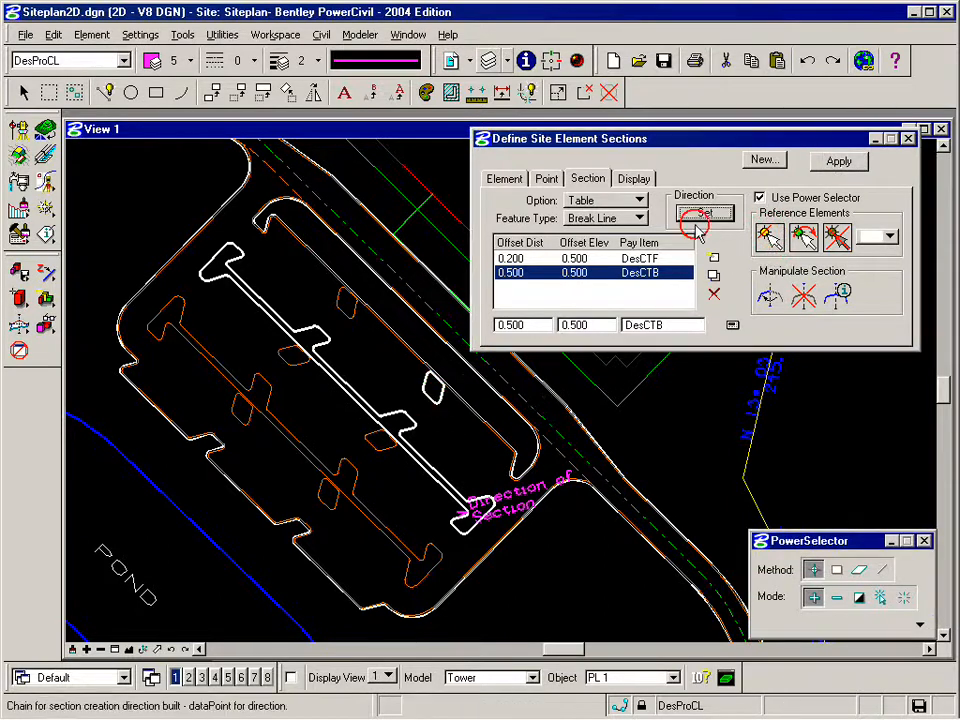
pyautogui.click(433, 385)
pyautogui.click(838, 162)
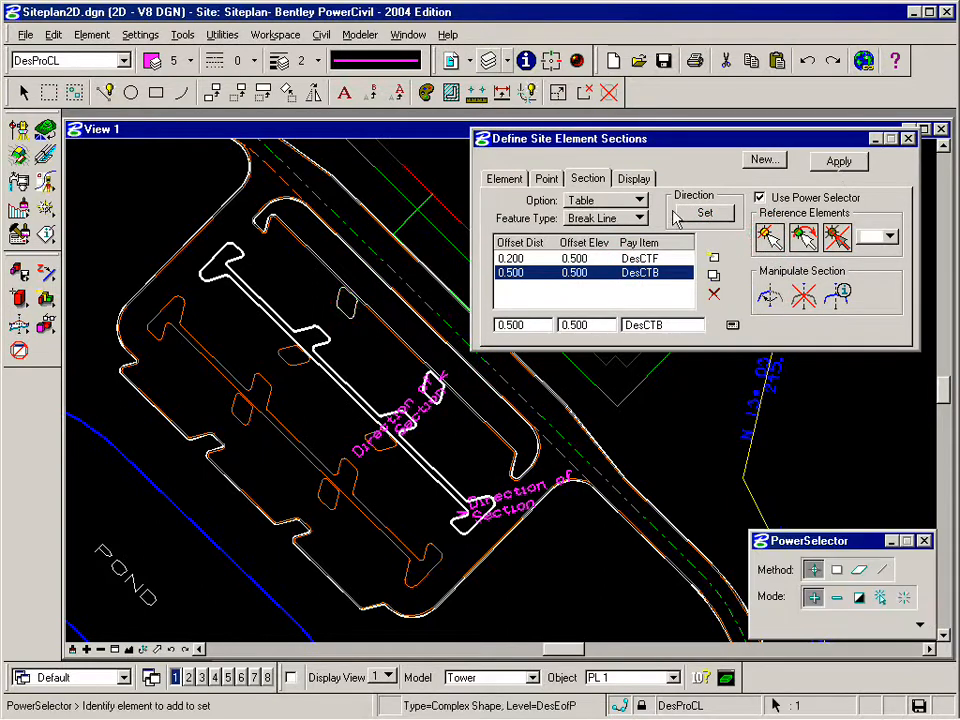
# - Apply the section to the upper small diamond island in the row beside the access road, directed toward its inside
pyautogui.click(705, 213)
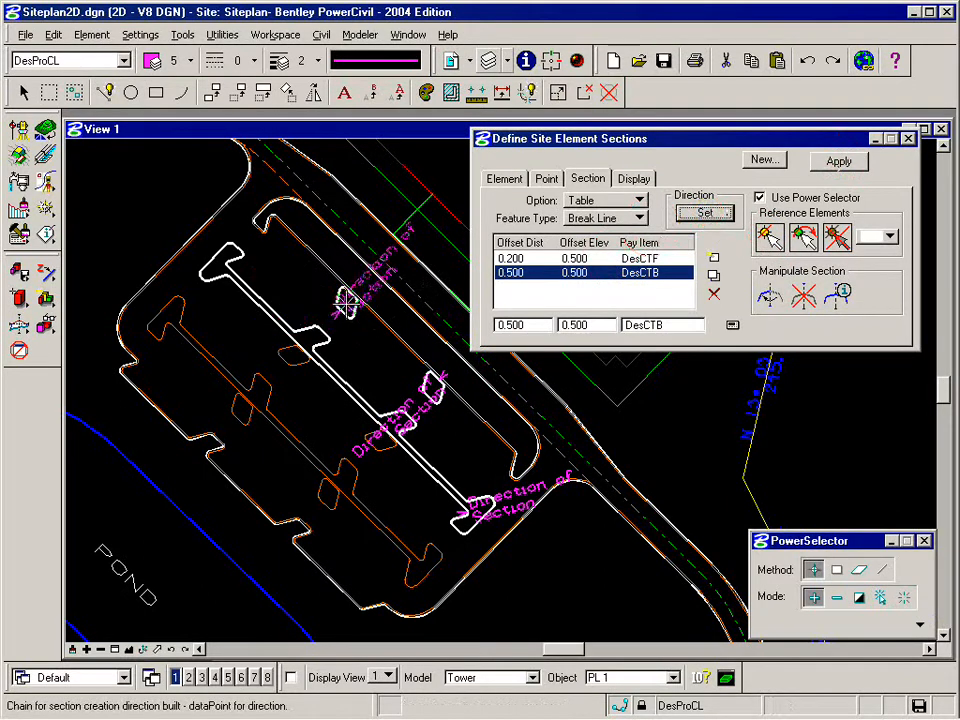
pyautogui.click(345, 300)
pyautogui.click(837, 163)
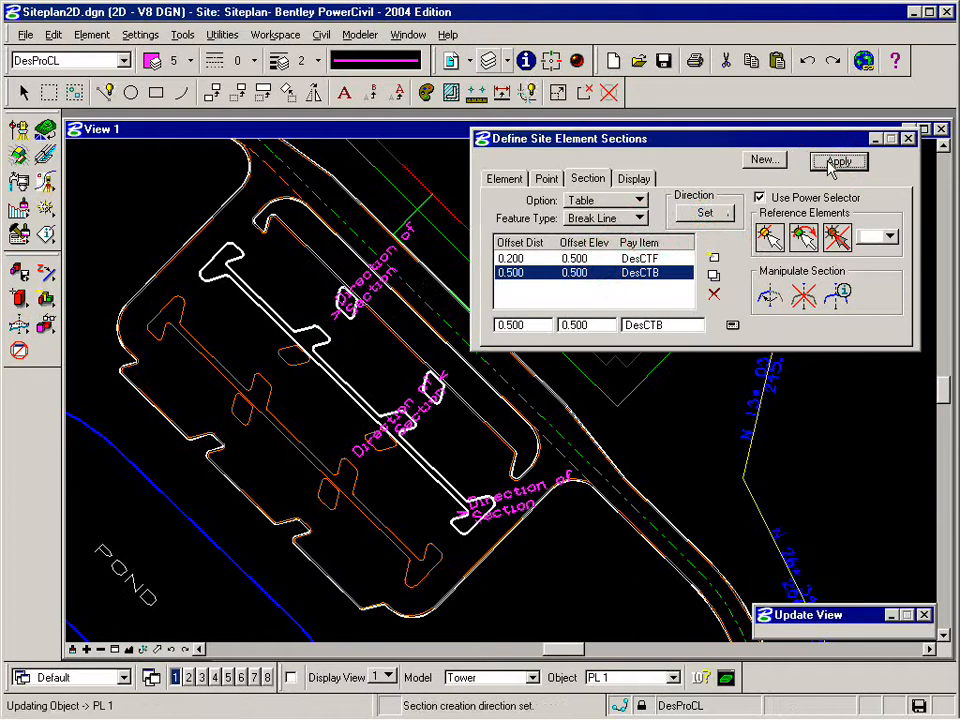
# - Select the long parking island nearest the pond and apply the section directed toward its inside
pyautogui.click(769, 238)
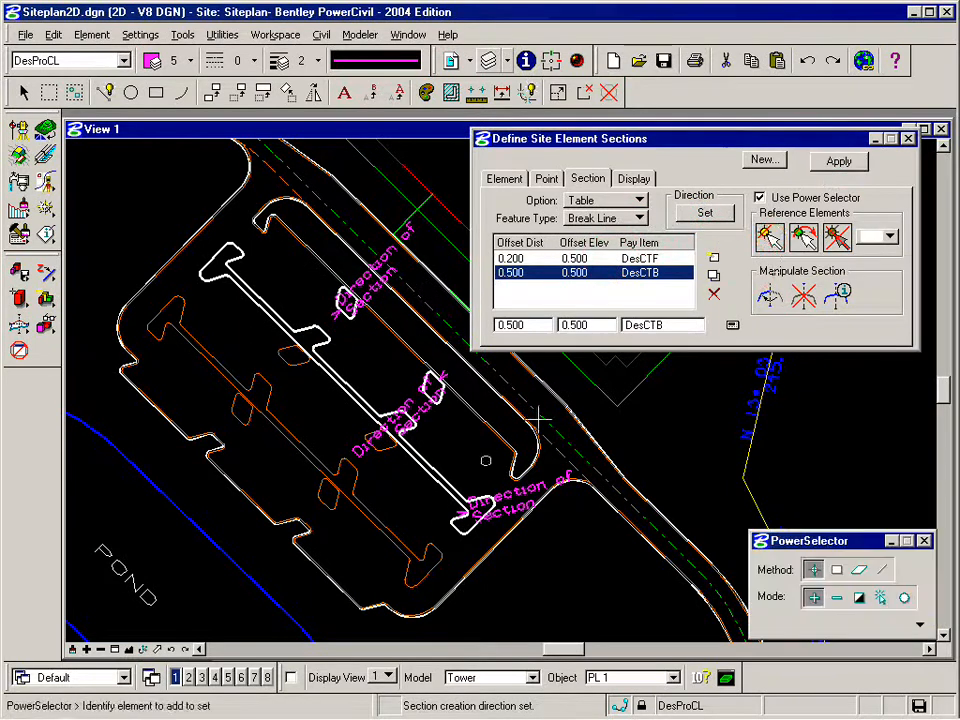
pyautogui.click(362, 478)
pyautogui.click(705, 212)
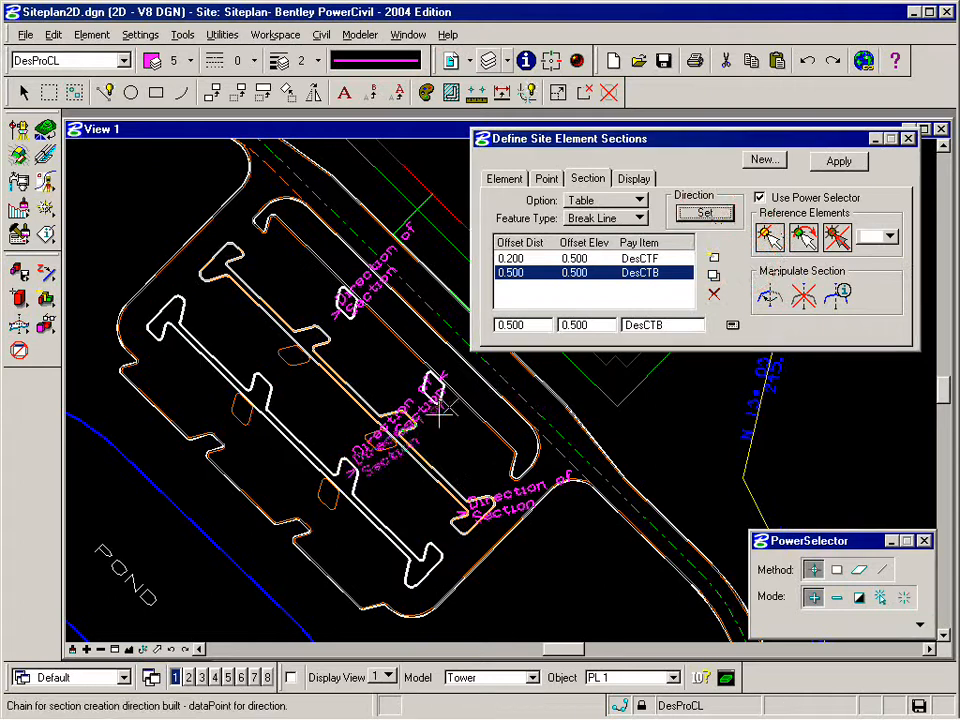
pyautogui.click(366, 463)
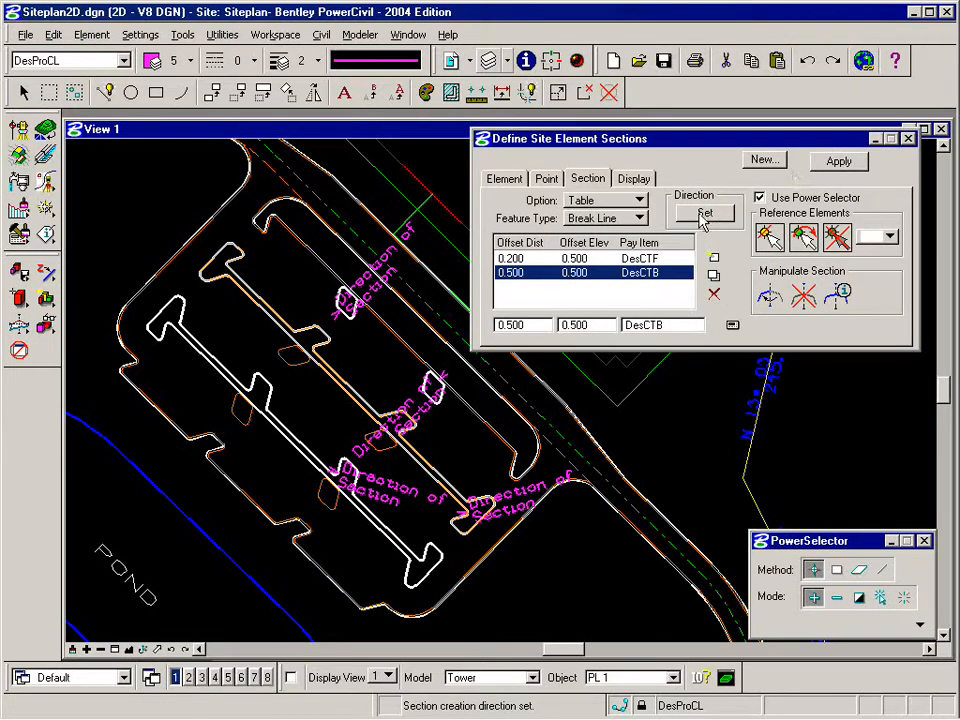
pyautogui.click(836, 166)
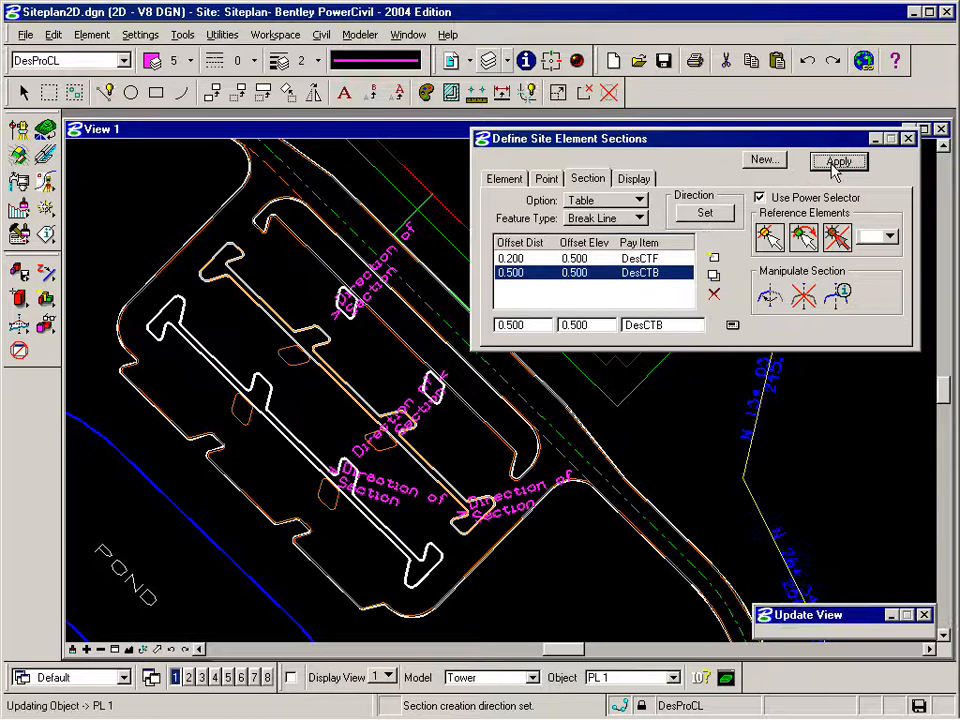
# - Select the lower small diamond island beside the pond-side long island and apply the section directed toward its inside
pyautogui.click(770, 238)
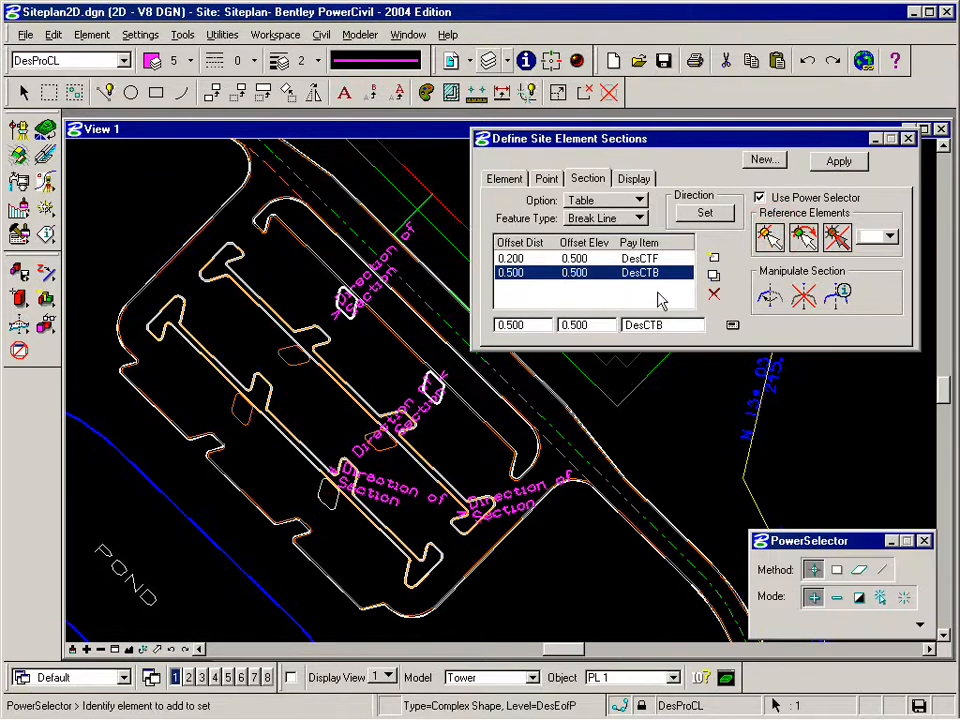
pyautogui.click(706, 213)
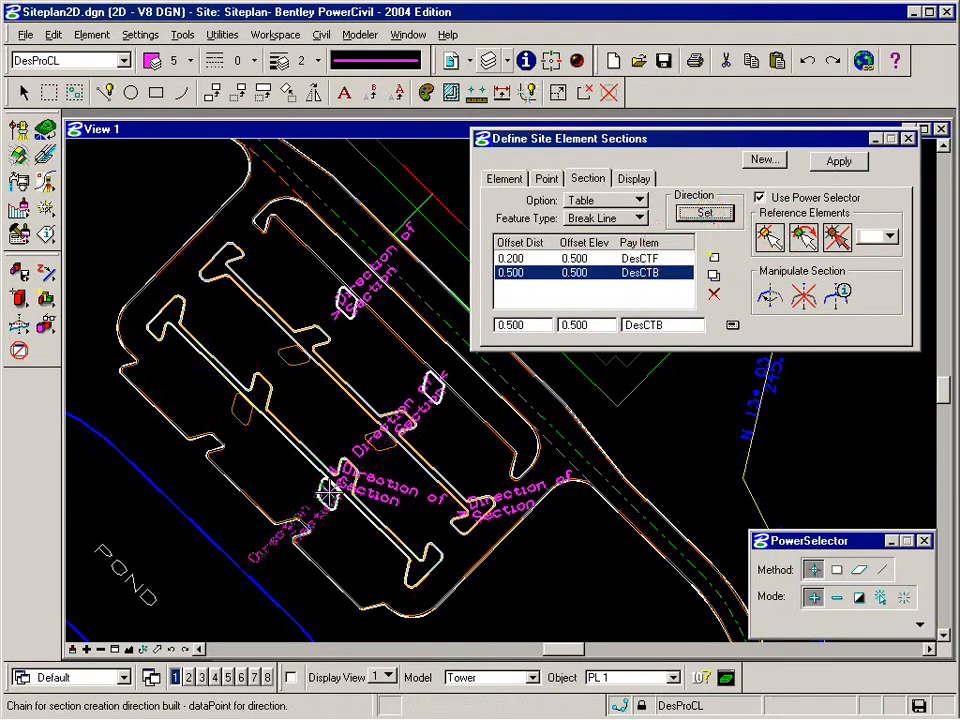
pyautogui.click(247, 368)
pyautogui.click(838, 162)
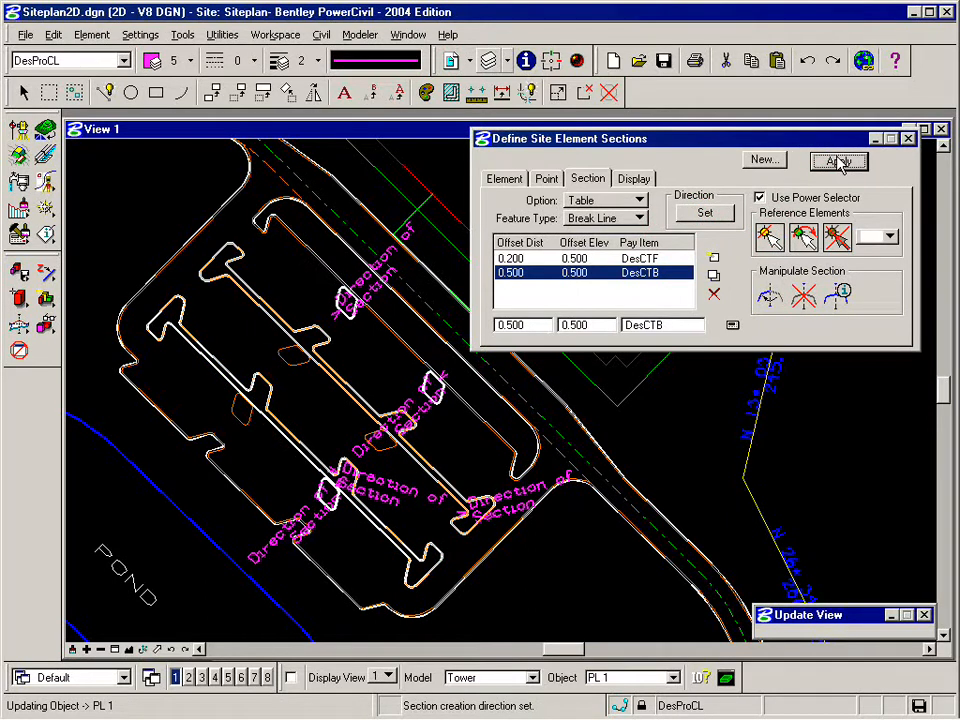
# - Select the upper small diamond island beside the pond-side long island and apply the section directed toward its inside
pyautogui.click(768, 236)
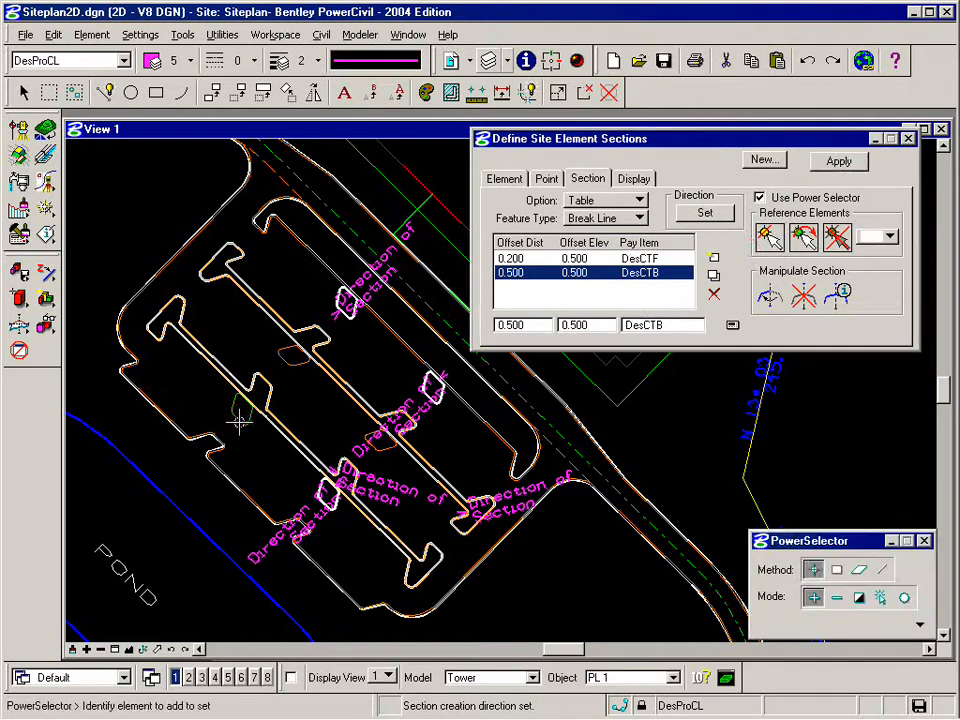
pyautogui.click(439, 306)
pyautogui.click(700, 213)
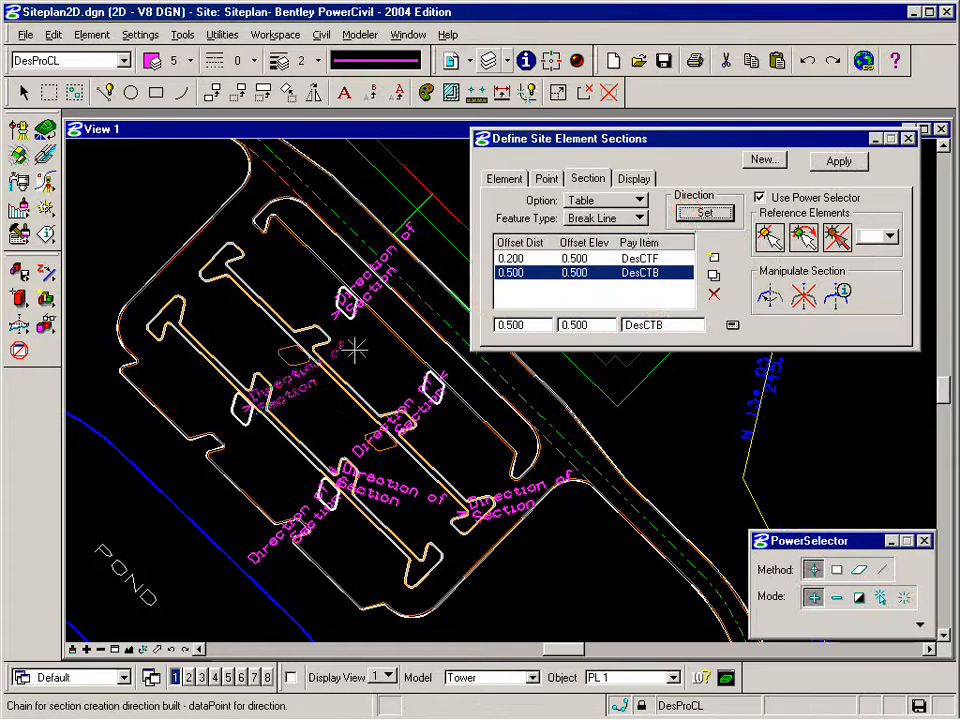
pyautogui.click(230, 420)
pyautogui.click(835, 163)
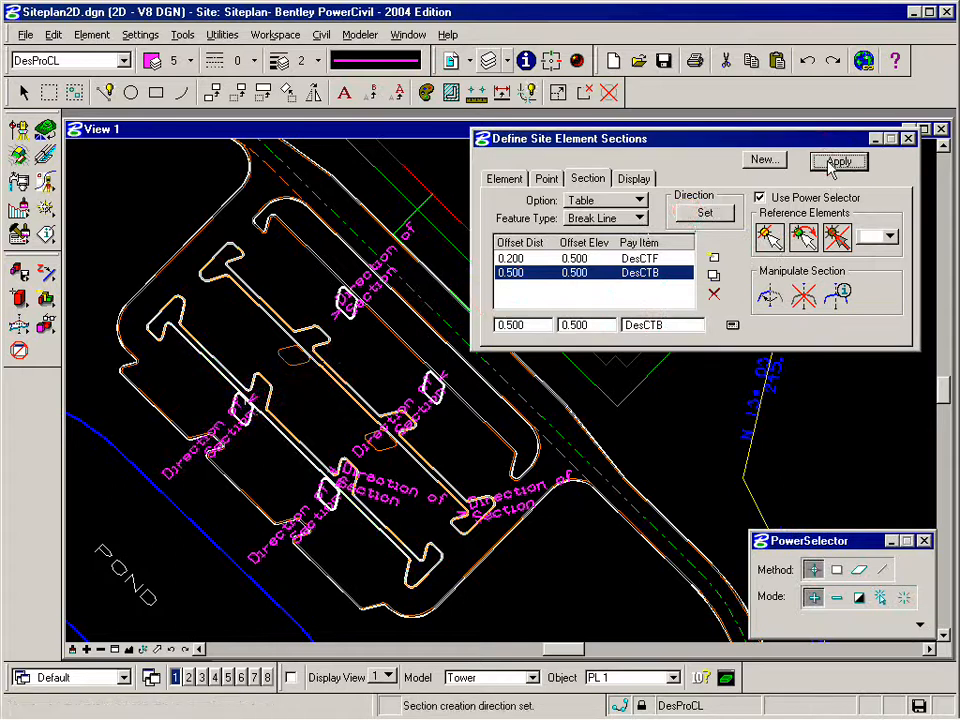
# - Select the upper small island beside the long middle island and apply the section directed toward its inside
pyautogui.click(770, 236)
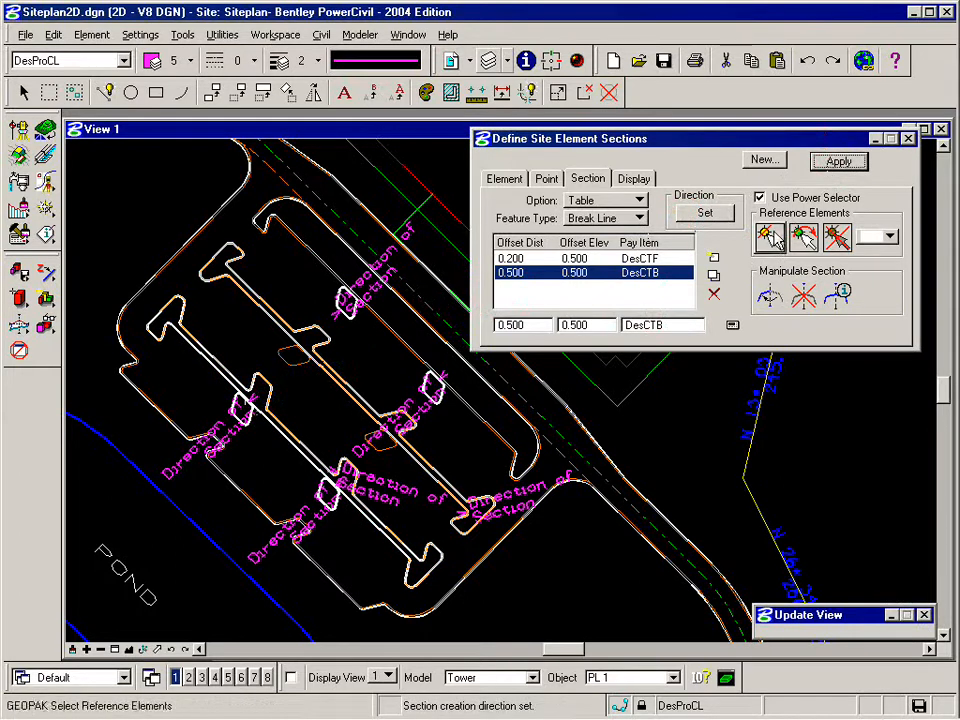
pyautogui.click(776, 238)
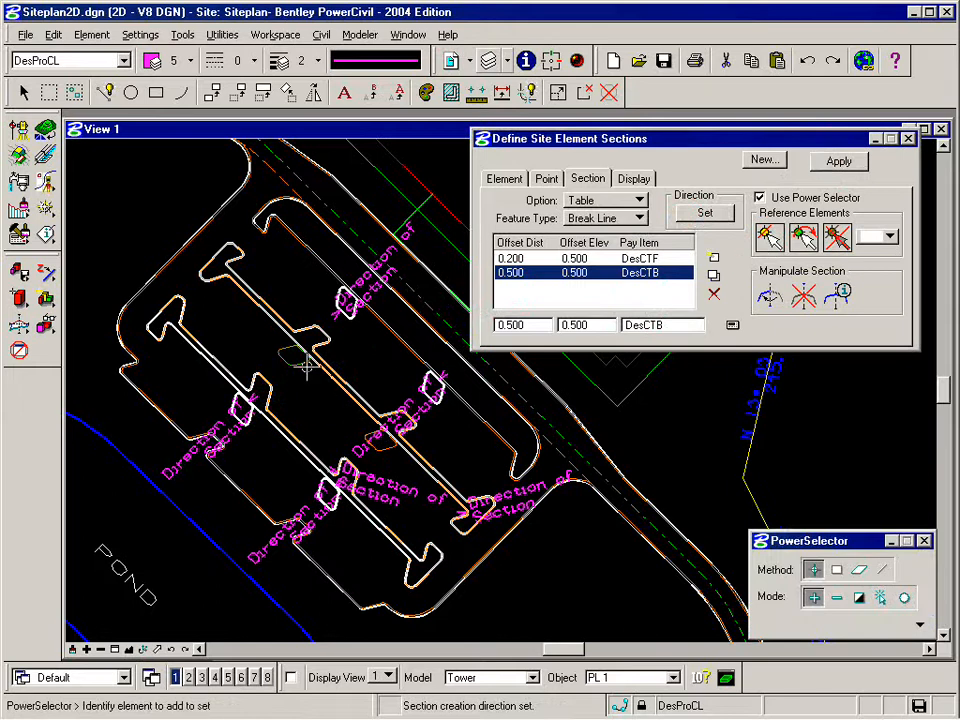
pyautogui.click(306, 364)
pyautogui.click(702, 212)
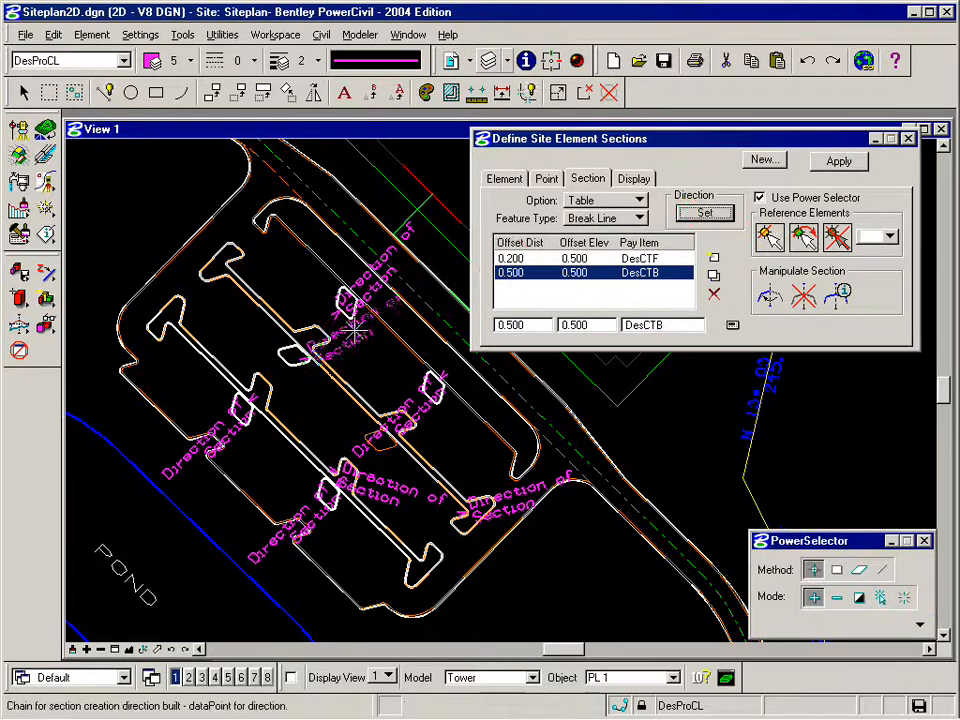
pyautogui.click(296, 350)
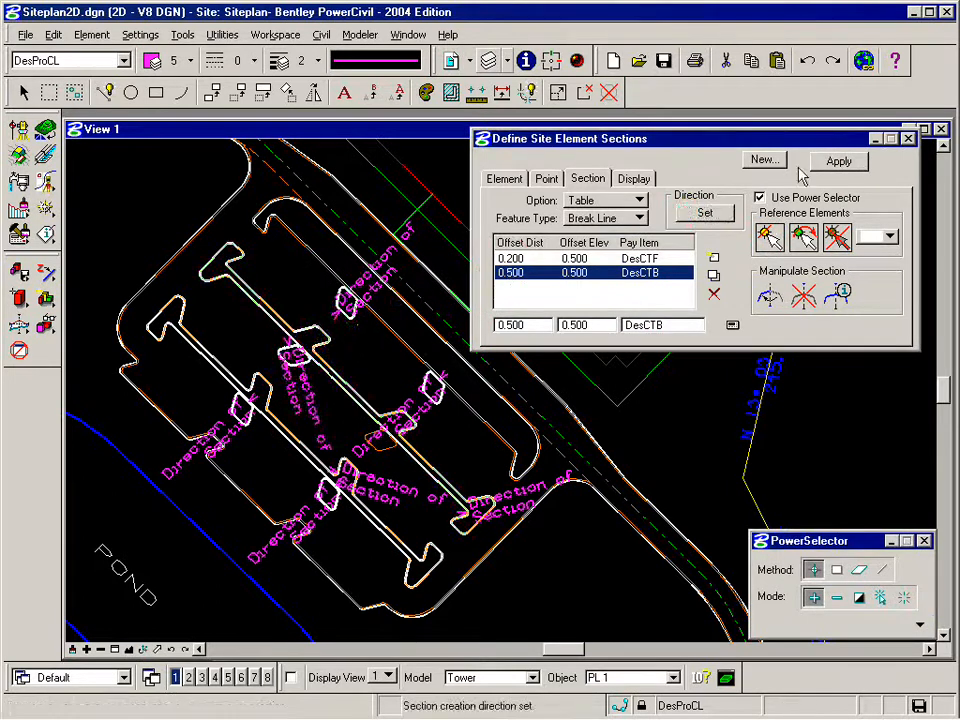
pyautogui.click(838, 161)
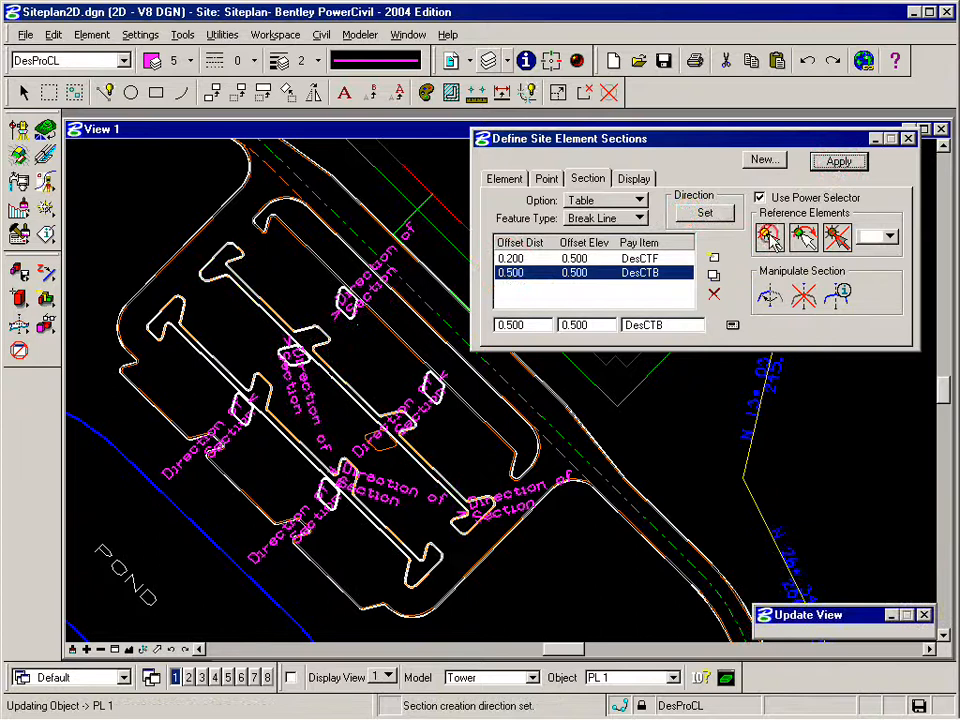
# - Apply the section to the lower small island beside the long middle island, directed toward its inside
pyautogui.click(705, 212)
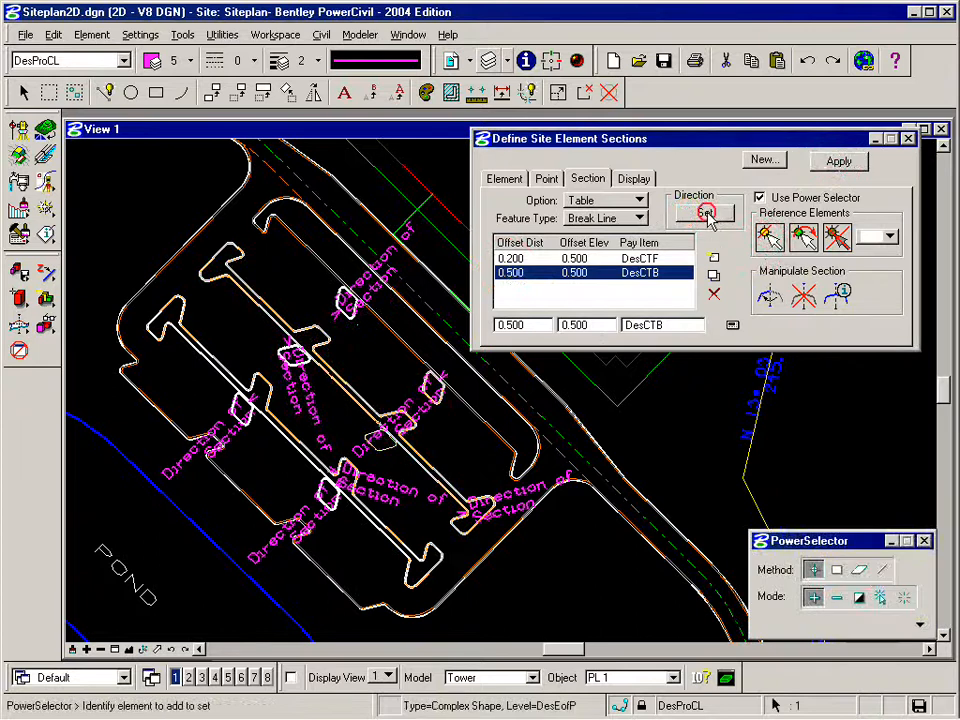
pyautogui.click(397, 425)
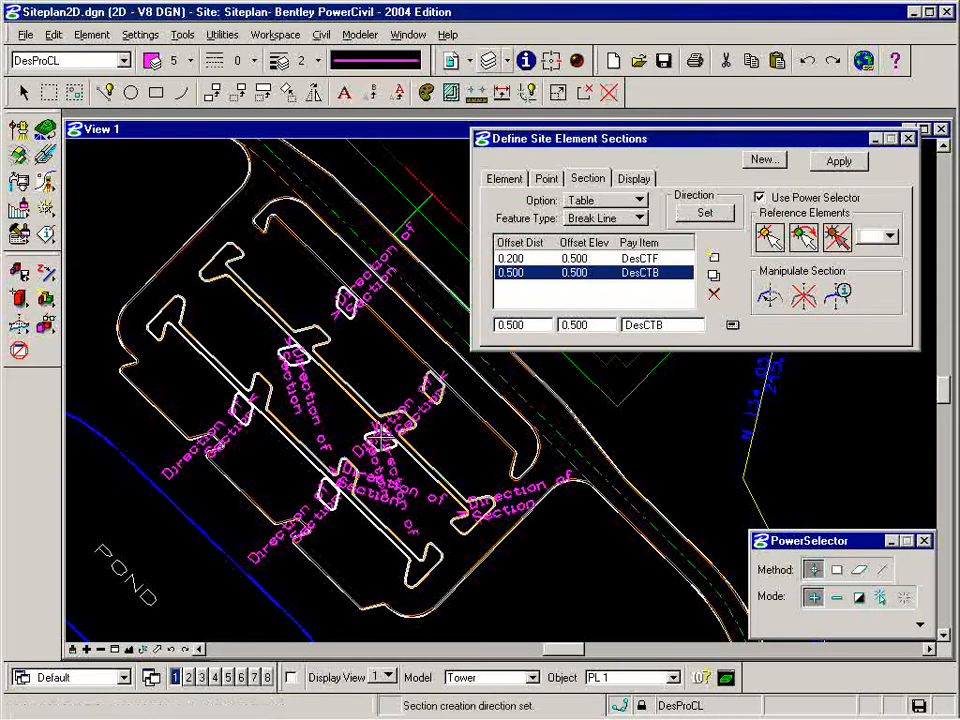
pyautogui.click(838, 162)
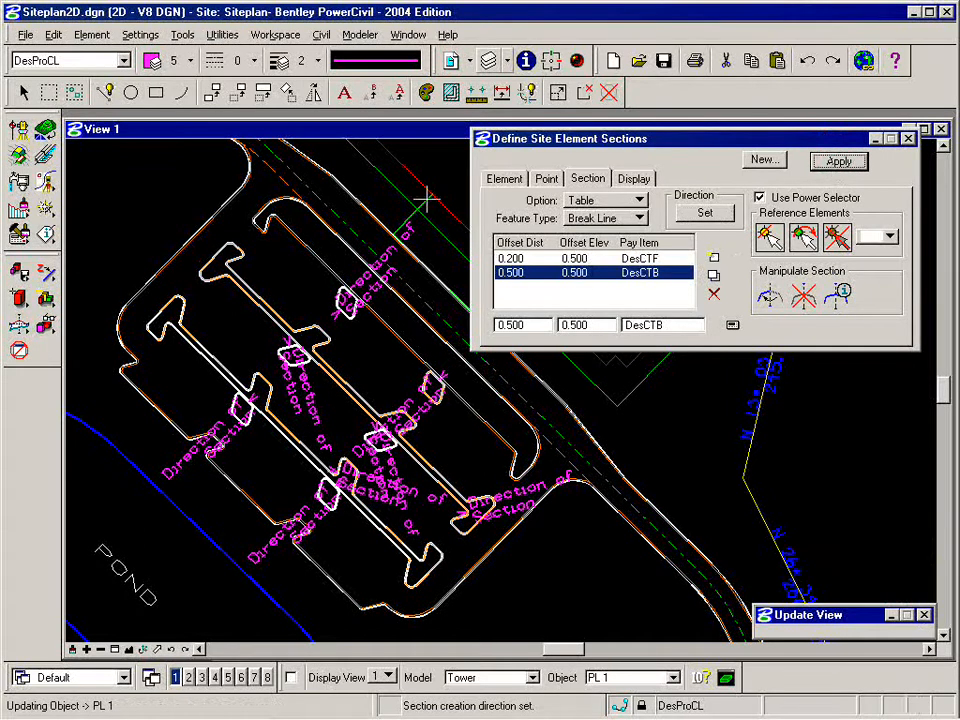
# - Turn the site model display back on, refresh the view, and close the site element section definition
pyautogui.click(292, 678)
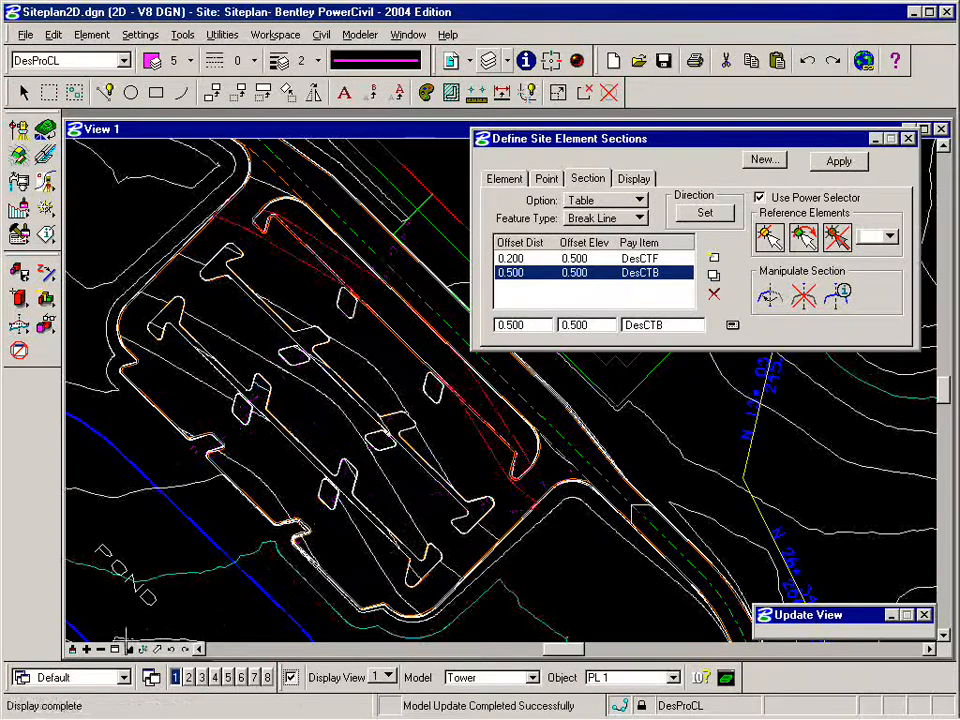
pyautogui.click(73, 649)
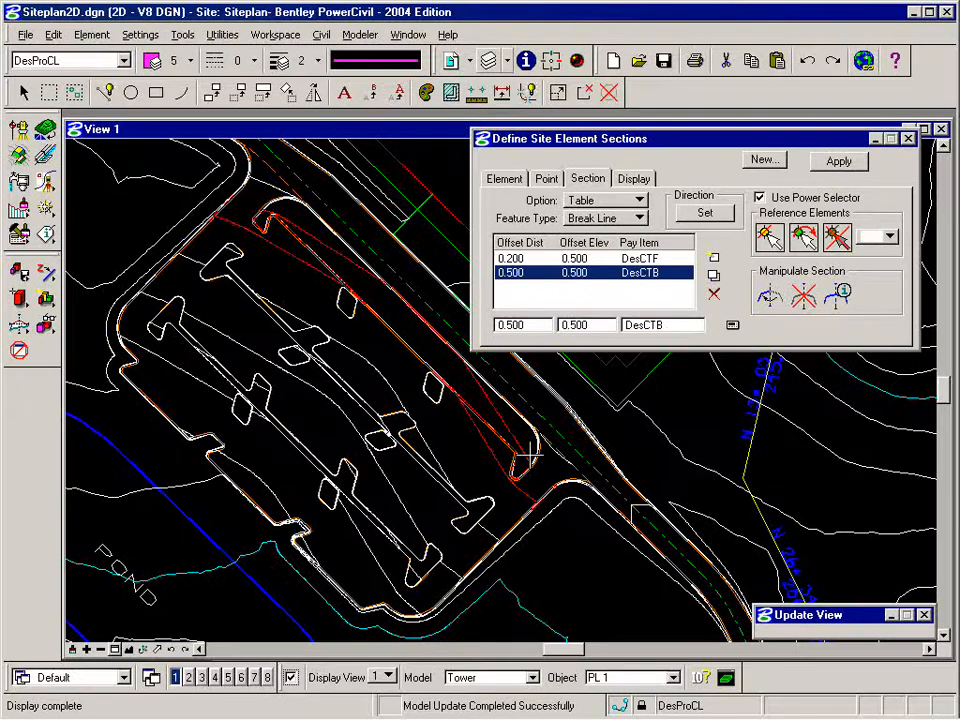
pyautogui.click(908, 139)
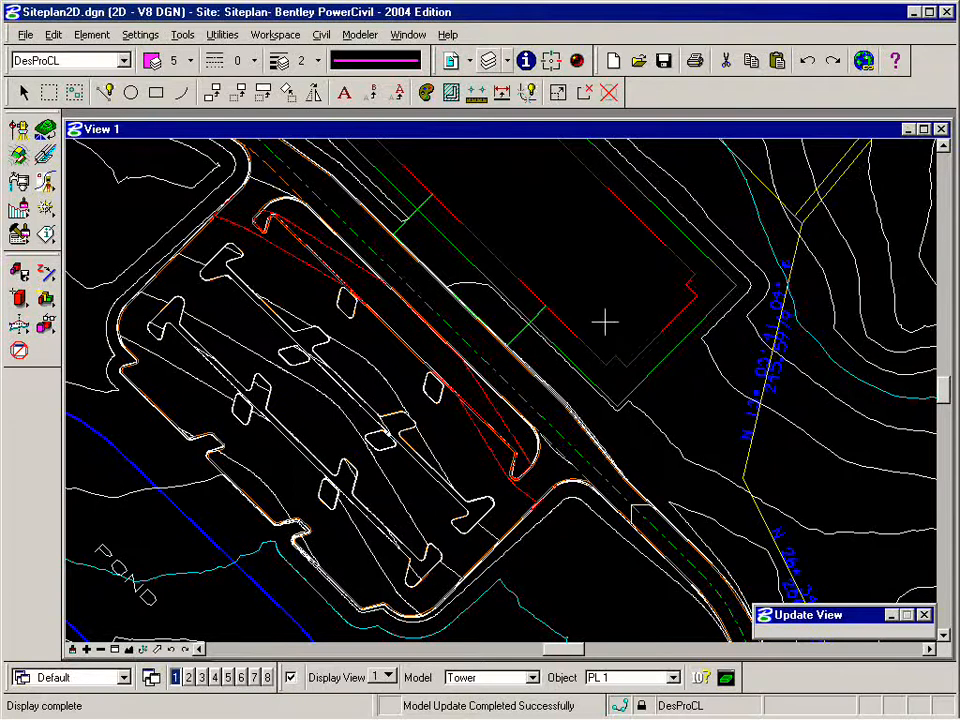